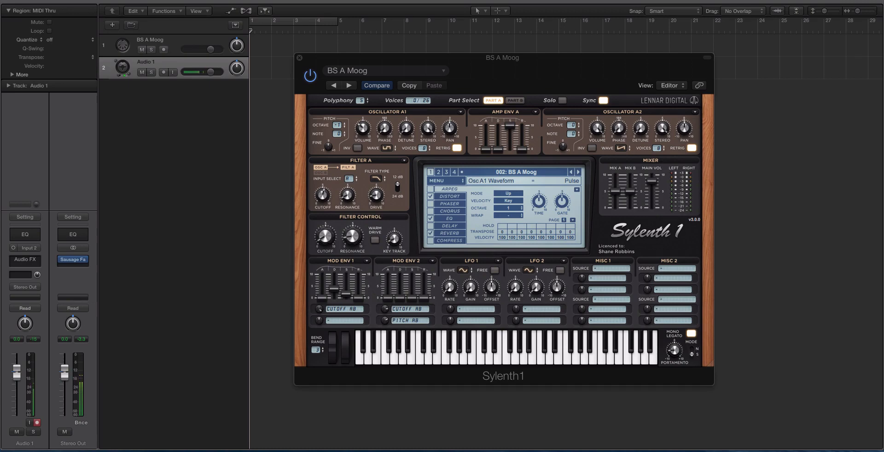
# Bring up Sylenth1's main MENU of preset, bank, skin and size options
pyautogui.moveTo(331, 60); pyautogui.dragTo(330, 63)
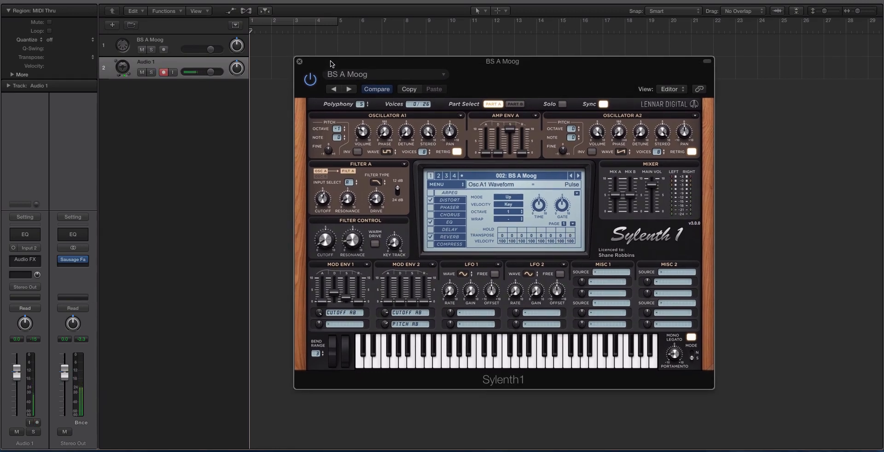
pyautogui.click(748, 175)
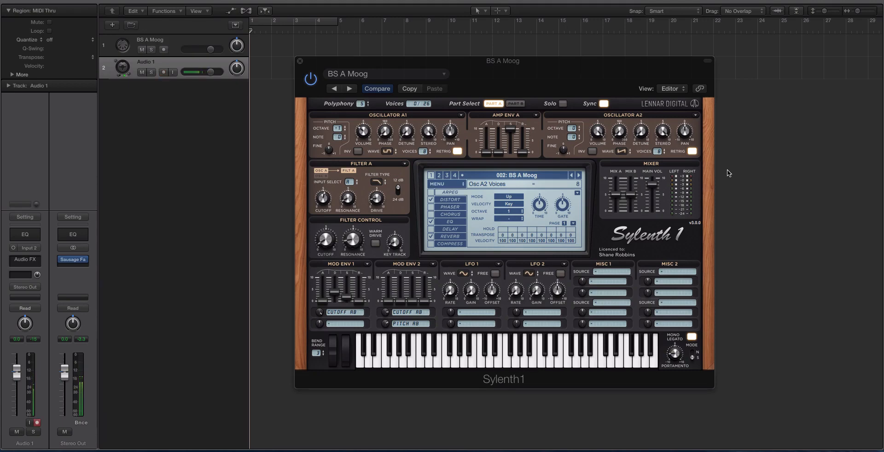
pyautogui.click(515, 137)
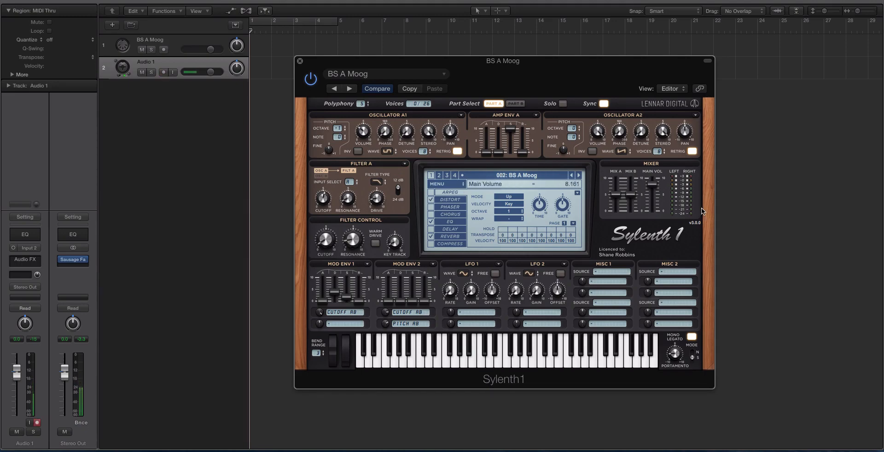
pyautogui.click(447, 184)
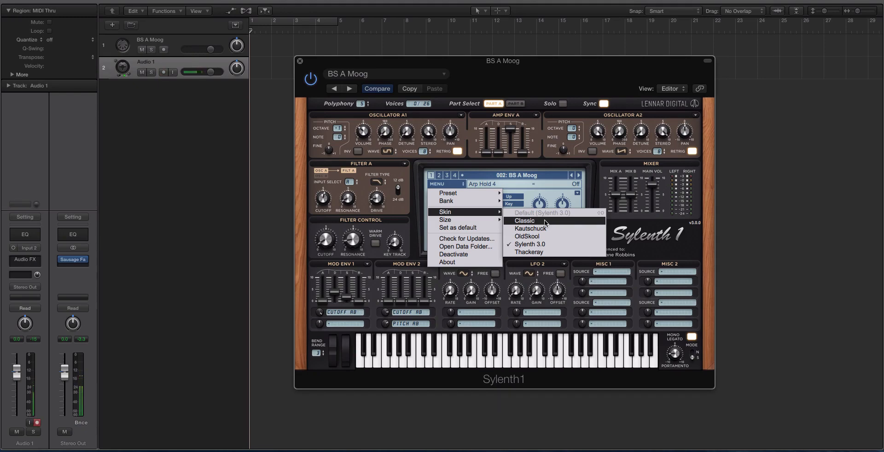
# Switch the interface to the Classic skin, then back to Sylenth 3.0
pyautogui.click(437, 183)
pyautogui.moveTo(456, 212)
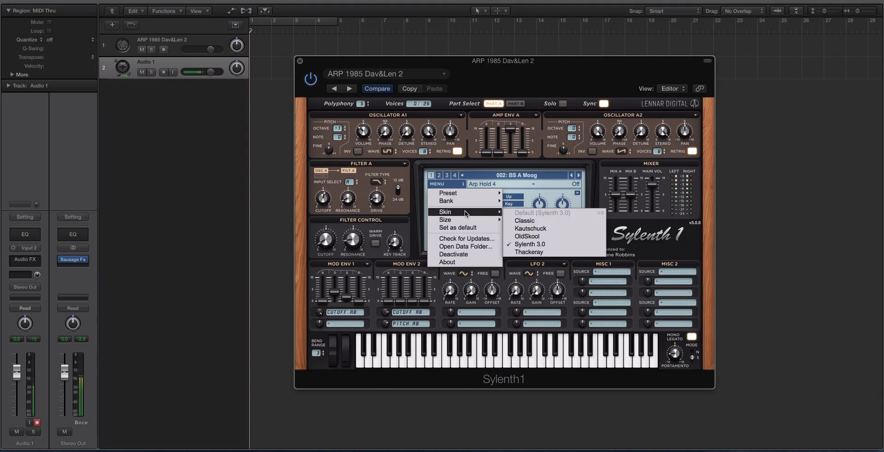
pyautogui.click(525, 221)
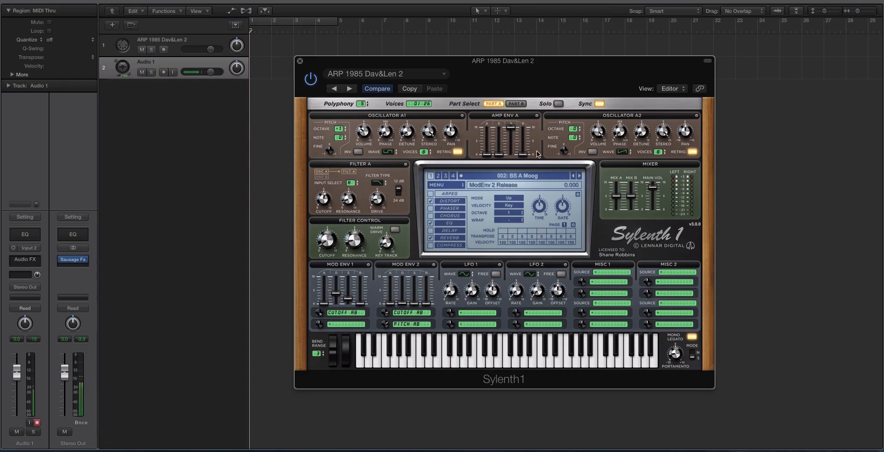
pyautogui.click(447, 186)
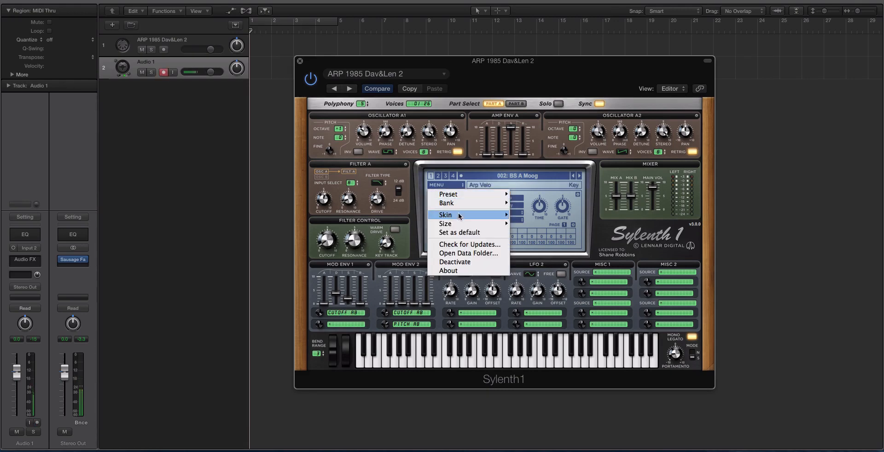
pyautogui.click(532, 218)
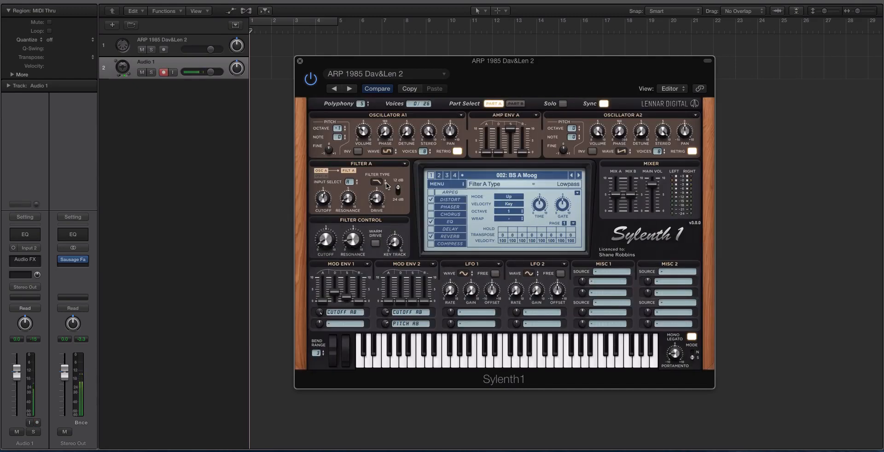
# Apply the Classic skin again with its green displays
pyautogui.click(438, 186)
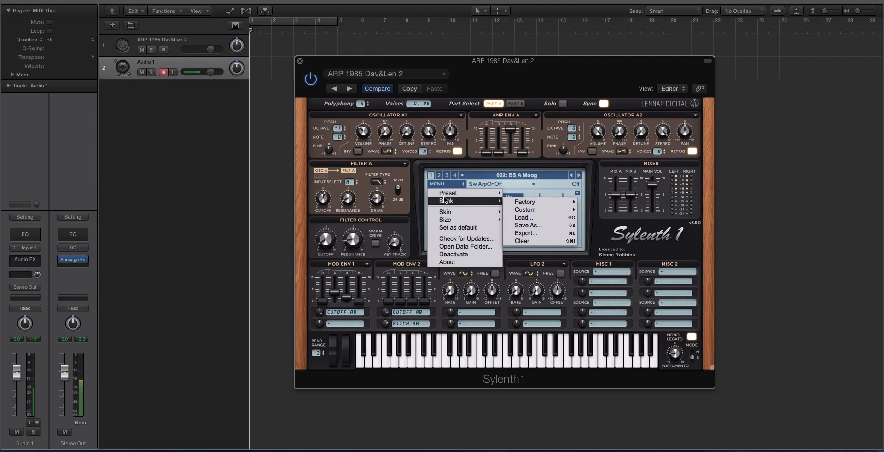
pyautogui.moveTo(456, 212)
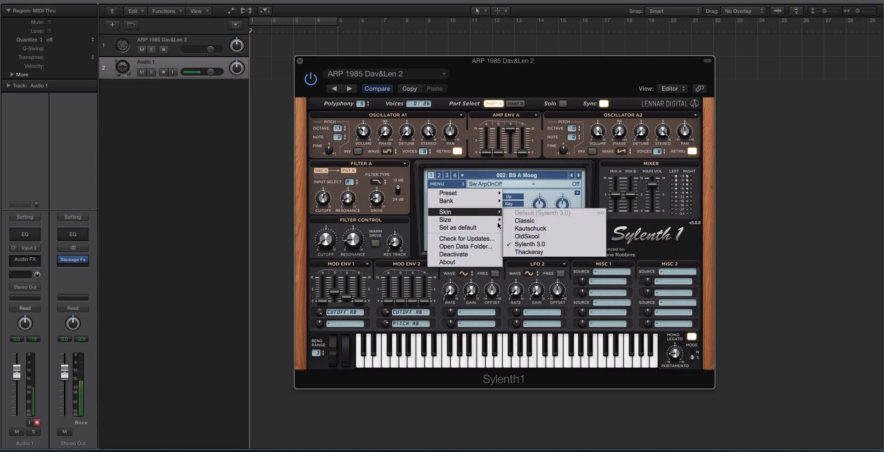
pyautogui.click(535, 229)
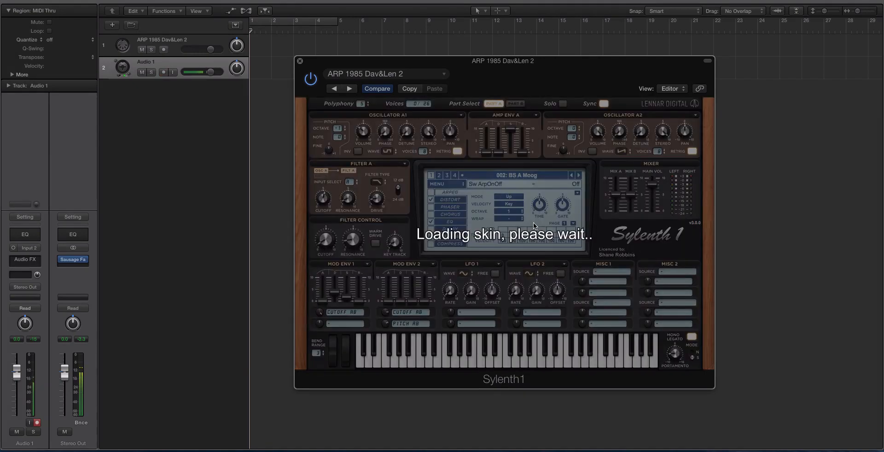
pyautogui.click(446, 186)
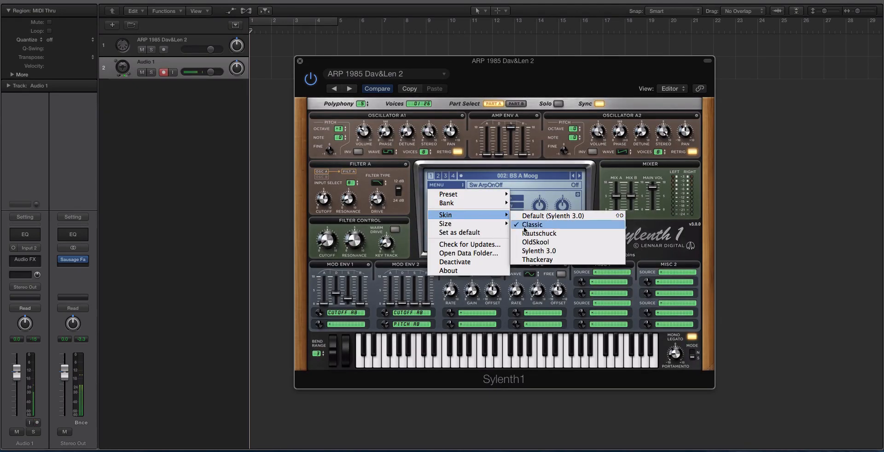
pyautogui.moveTo(446, 214)
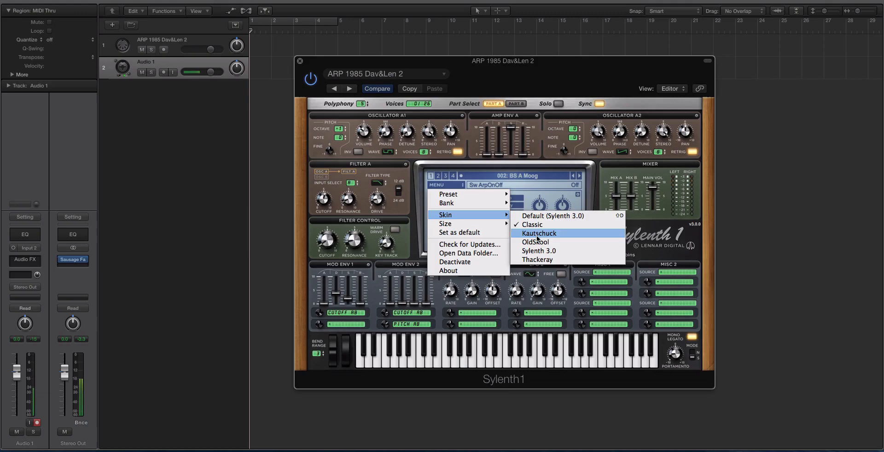
# Try the dark Kautschuck skin, glance at Osc A1 waveforms, then switch to OldSkool
pyautogui.click(537, 234)
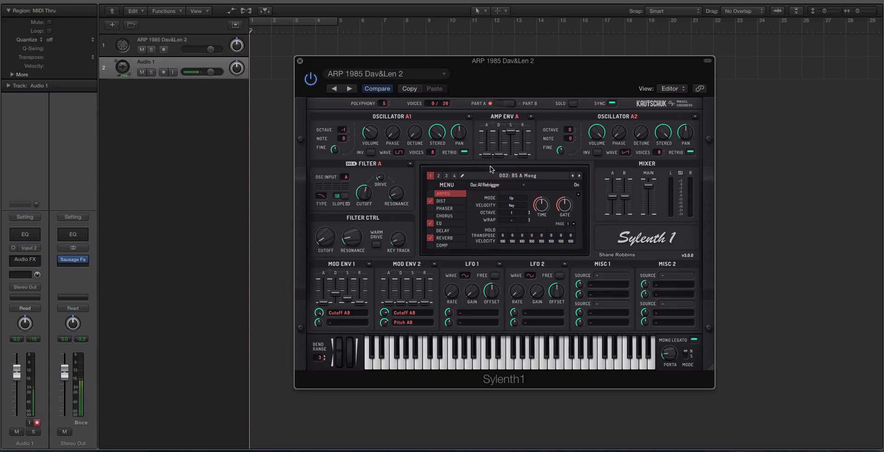
pyautogui.click(399, 152)
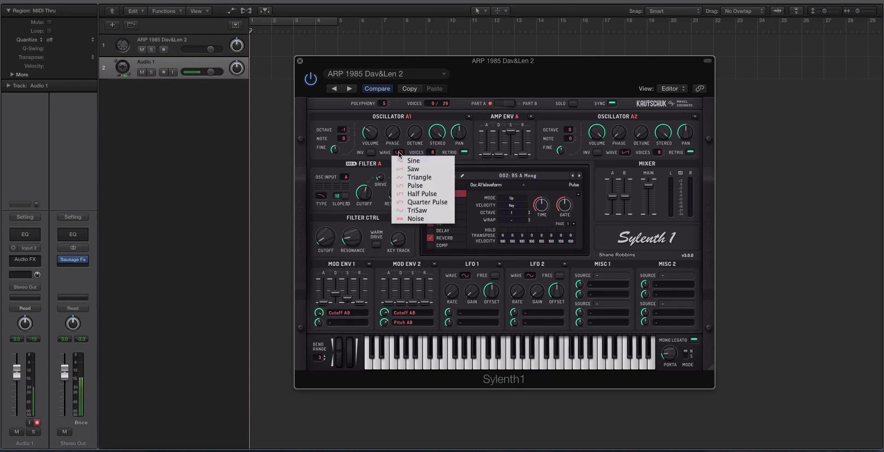
pyautogui.click(368, 170)
pyautogui.click(448, 185)
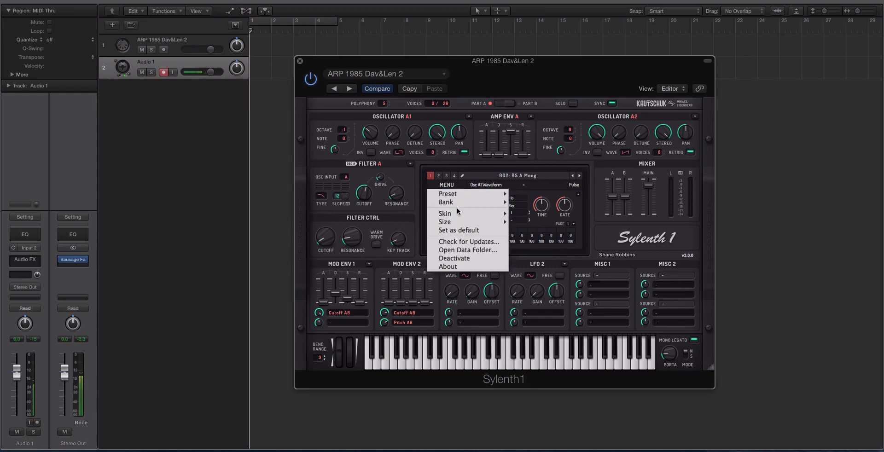
pyautogui.moveTo(446, 213)
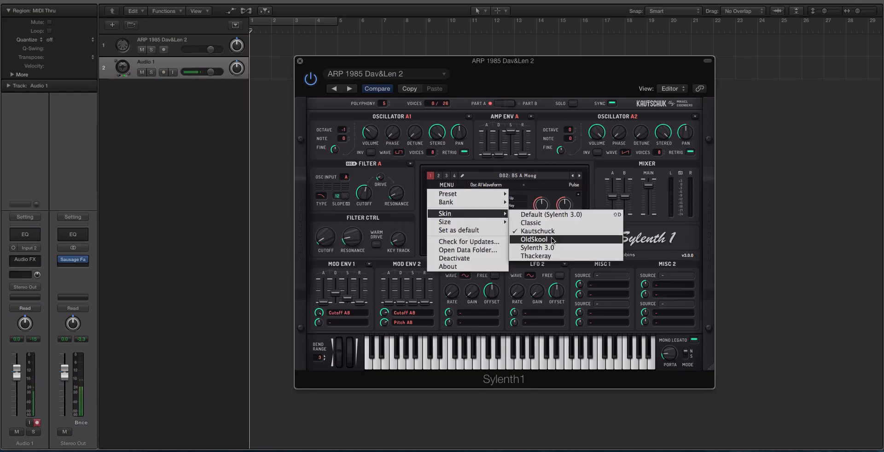
pyautogui.click(551, 237)
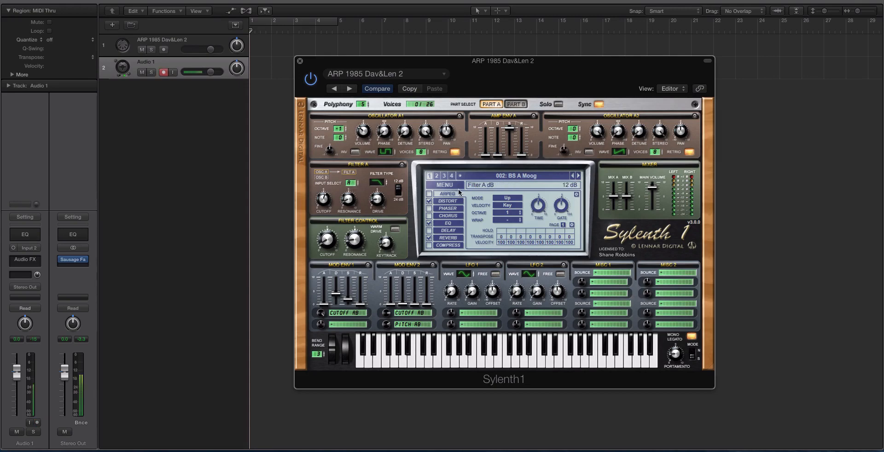
# Return the interface to the default Sylenth 3.0 skin
pyautogui.click(446, 184)
pyautogui.moveTo(456, 214)
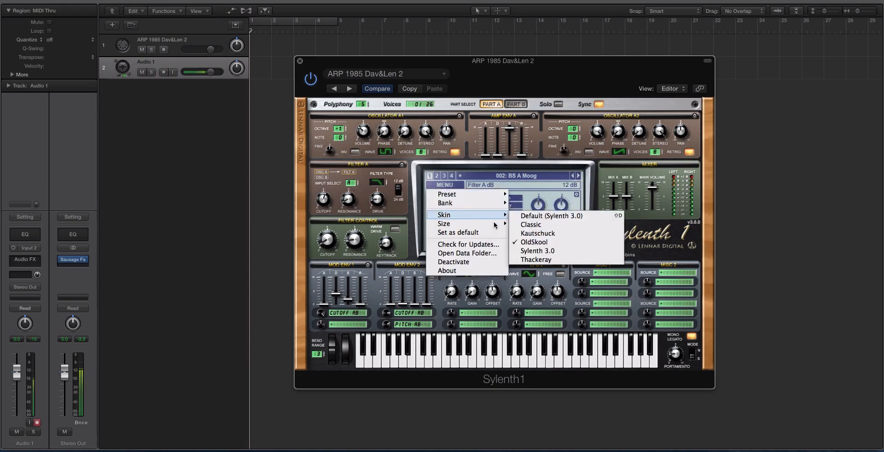
pyautogui.click(539, 251)
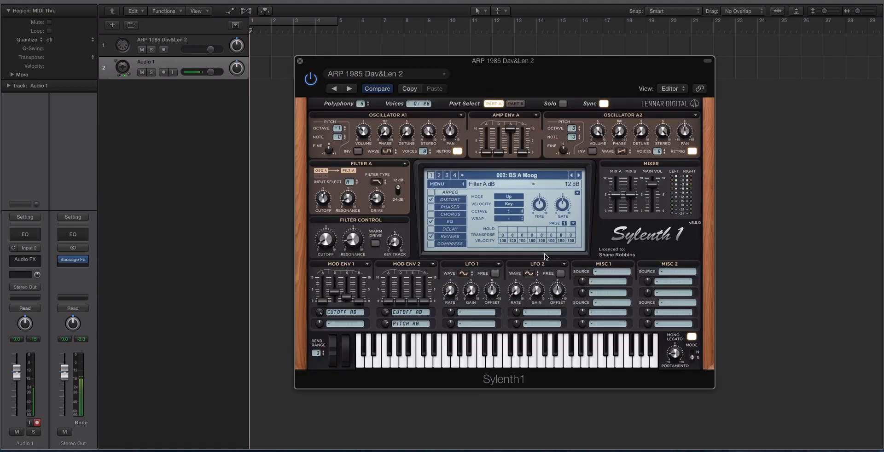
pyautogui.click(438, 185)
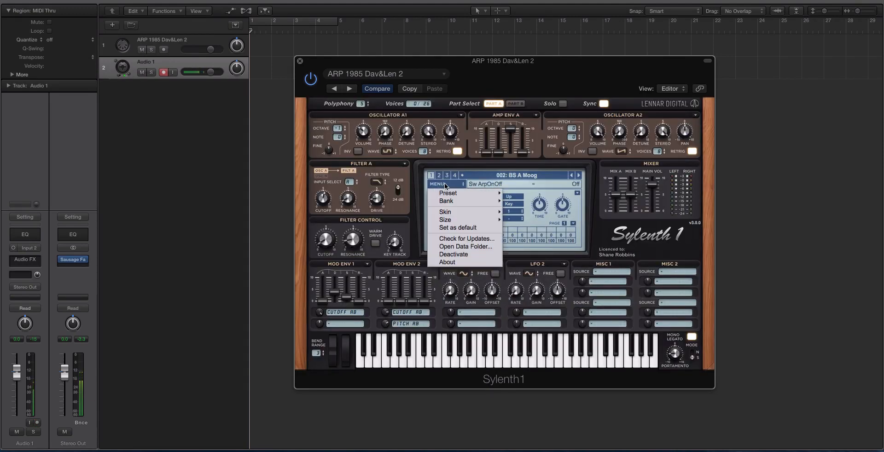
pyautogui.moveTo(446, 212)
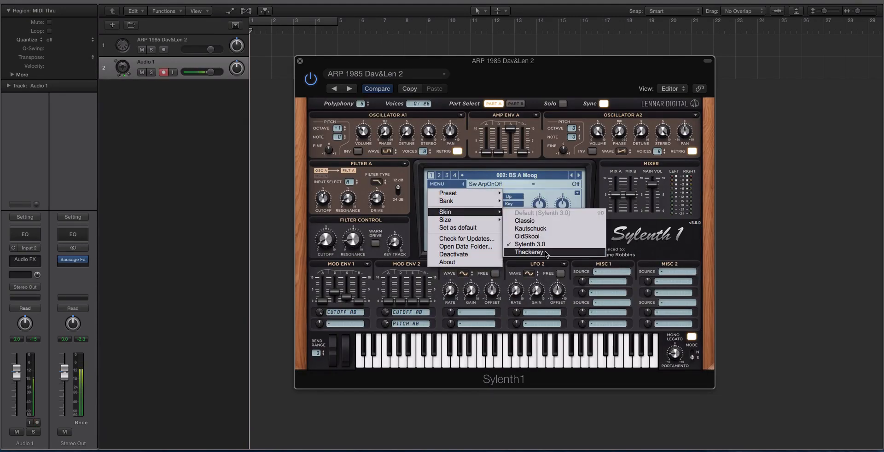
# Switch to the purple Thackeray skin and peek at the Osc A1 waveform and main menus
pyautogui.click(546, 254)
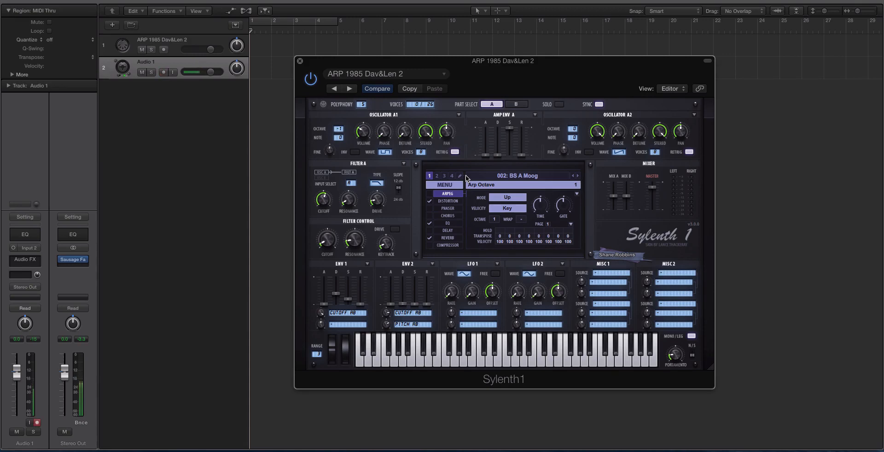
pyautogui.click(385, 152)
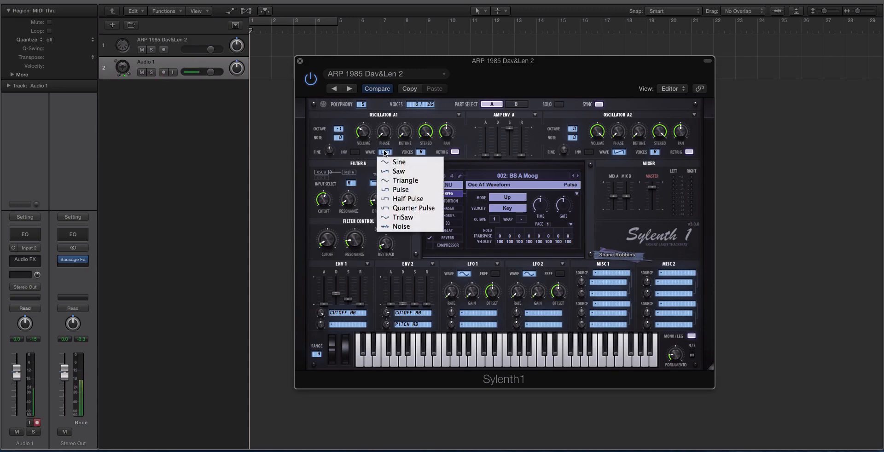
pyautogui.click(466, 156)
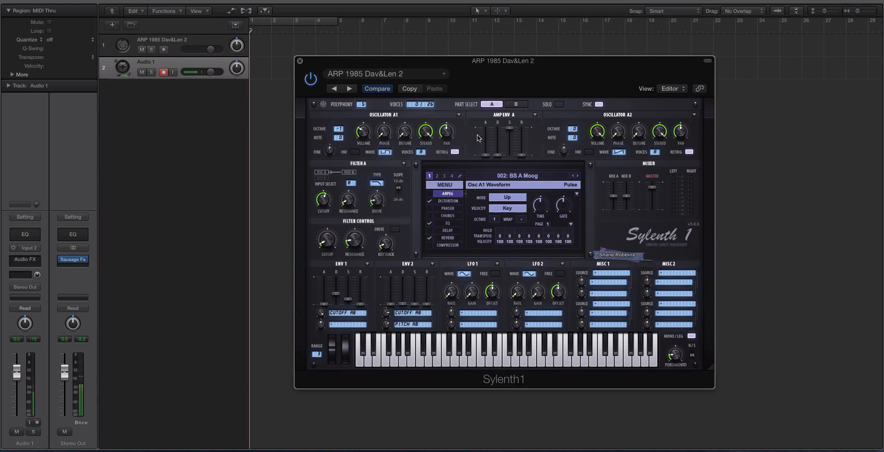
pyautogui.click(444, 187)
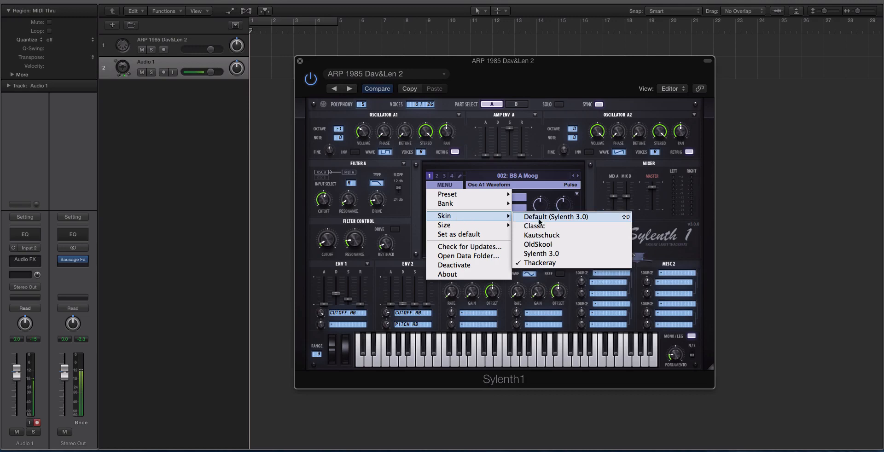
pyautogui.moveTo(447, 195)
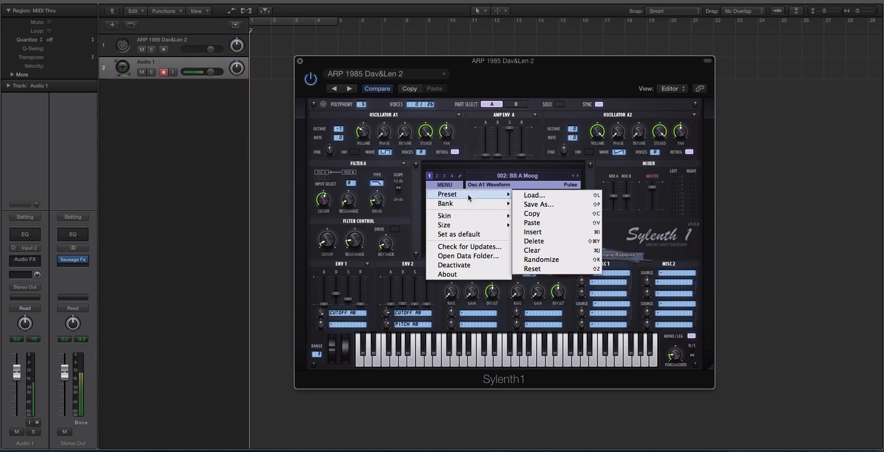
pyautogui.click(456, 160)
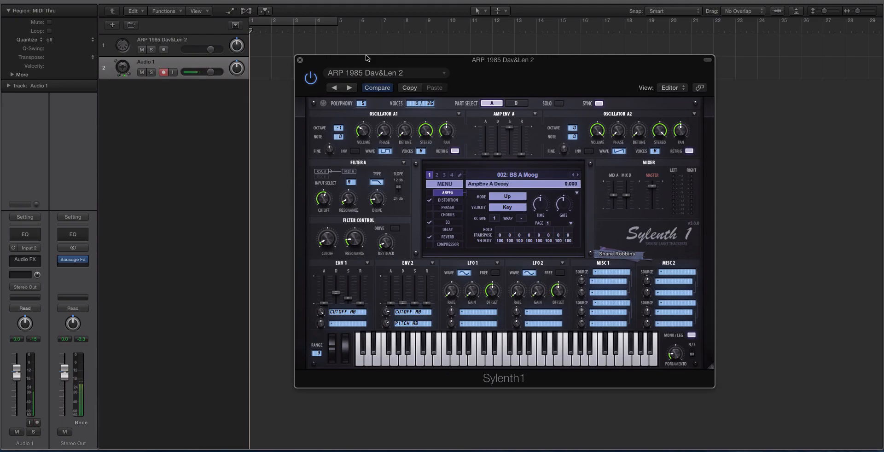
# Drag the window corner to enlarge the plugin freely and nudge it upward
pyautogui.moveTo(386, 61); pyautogui.dragTo(387, 50)
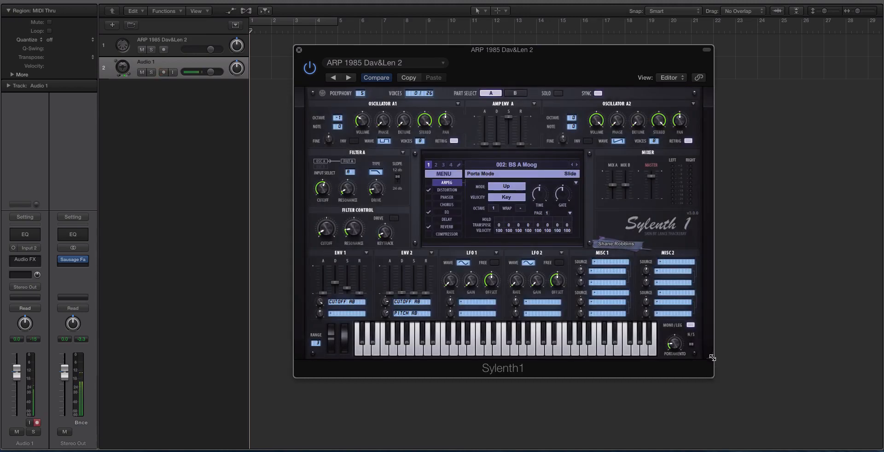
pyautogui.moveTo(712, 358); pyautogui.dragTo(786, 419)
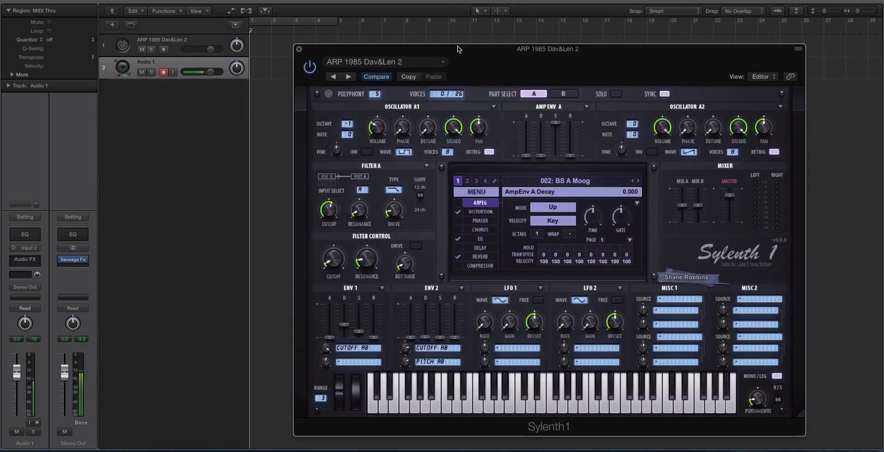
pyautogui.moveTo(457, 52); pyautogui.dragTo(455, 41)
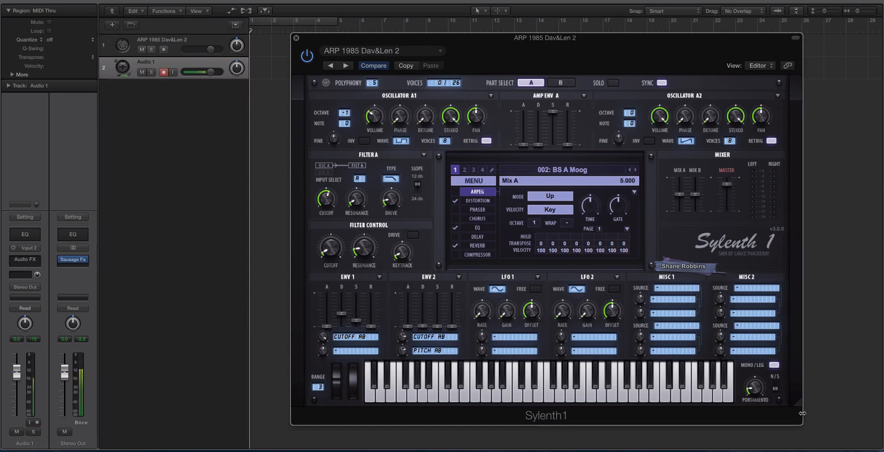
# Shrink the window back down to a custom free size around 90%
pyautogui.moveTo(803, 413); pyautogui.dragTo(682, 304)
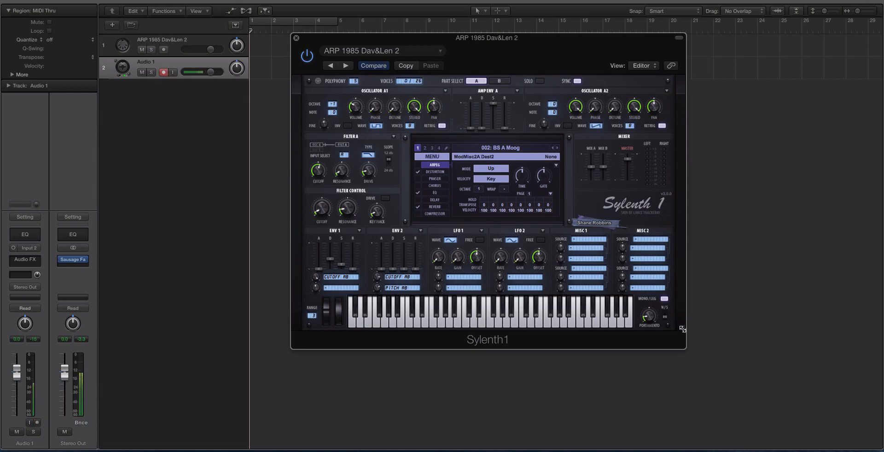
pyautogui.moveTo(683, 328); pyautogui.dragTo(690, 334)
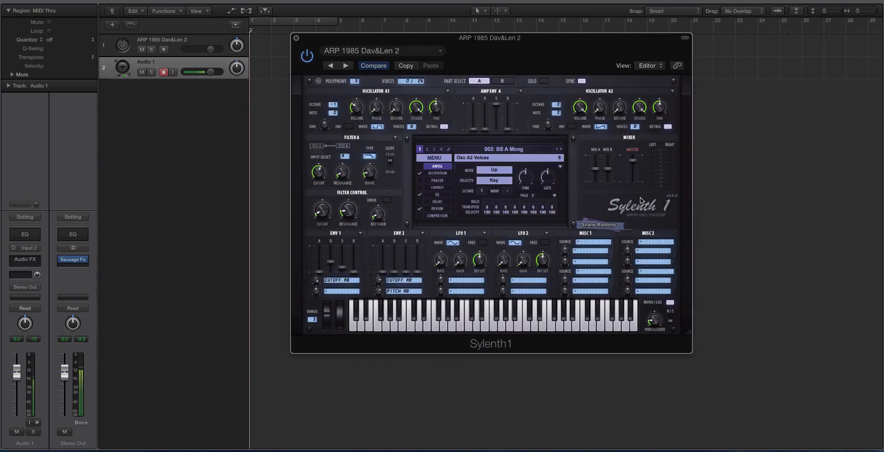
pyautogui.moveTo(691, 332); pyautogui.dragTo(648, 305)
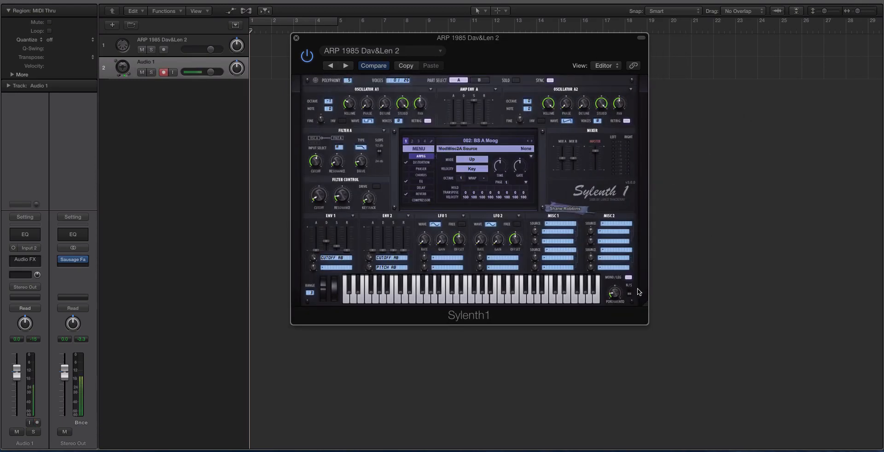
pyautogui.moveTo(646, 310); pyautogui.dragTo(659, 315)
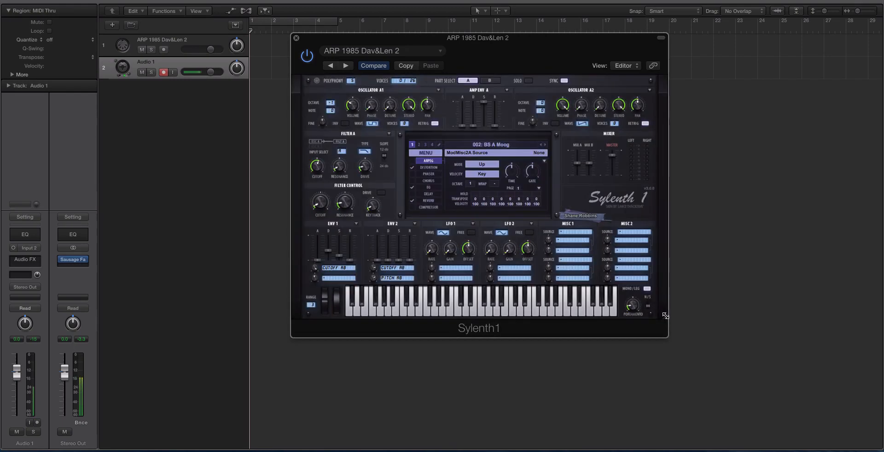
# Set the window back to 100% size and show Lennar Digital's About version info
pyautogui.click(425, 152)
pyautogui.moveTo(442, 189)
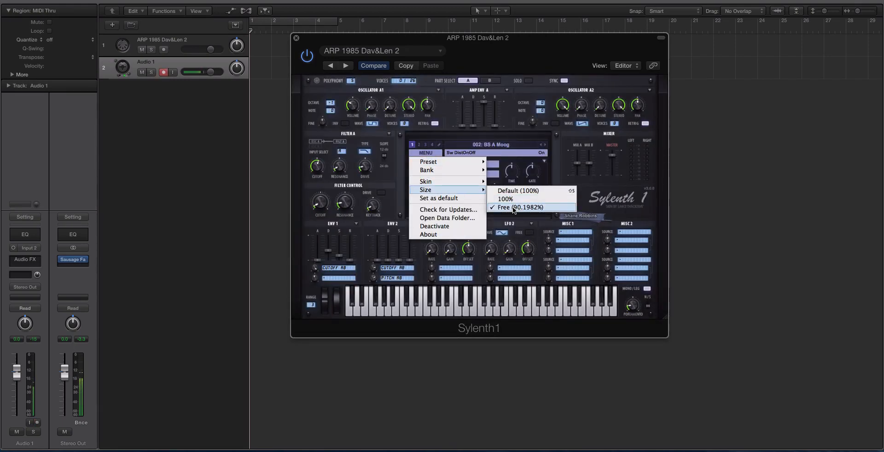
pyautogui.click(505, 199)
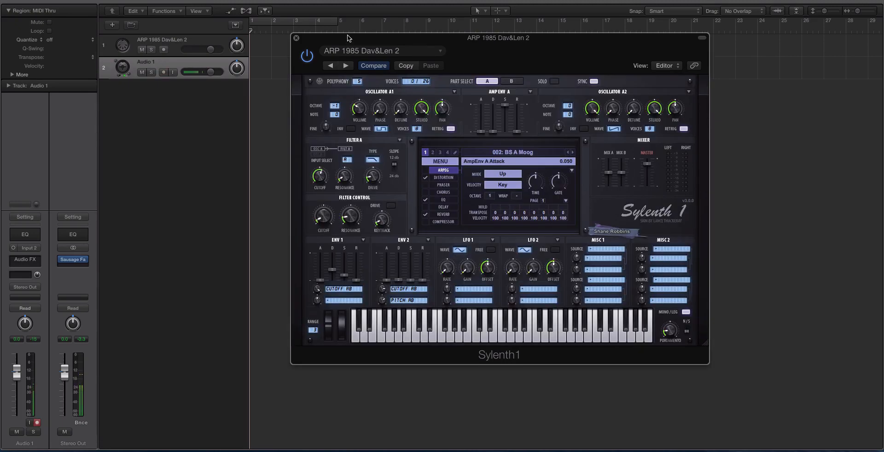
pyautogui.moveTo(348, 37); pyautogui.dragTo(342, 42)
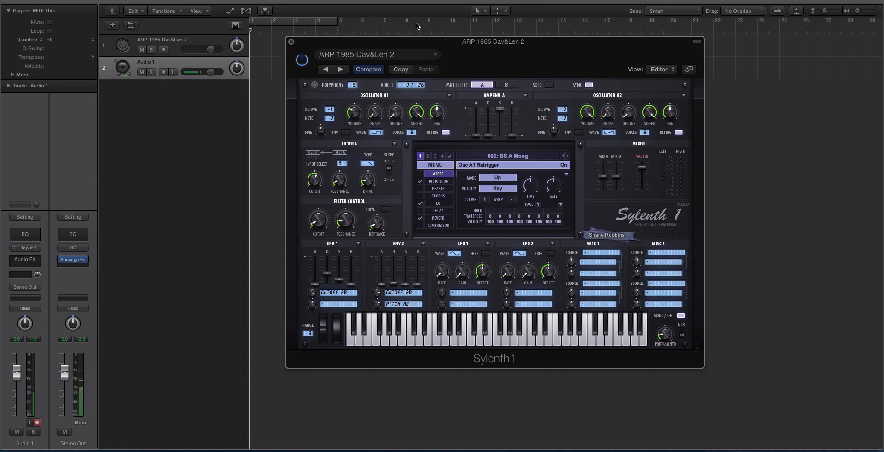
pyautogui.click(435, 164)
pyautogui.moveTo(436, 196)
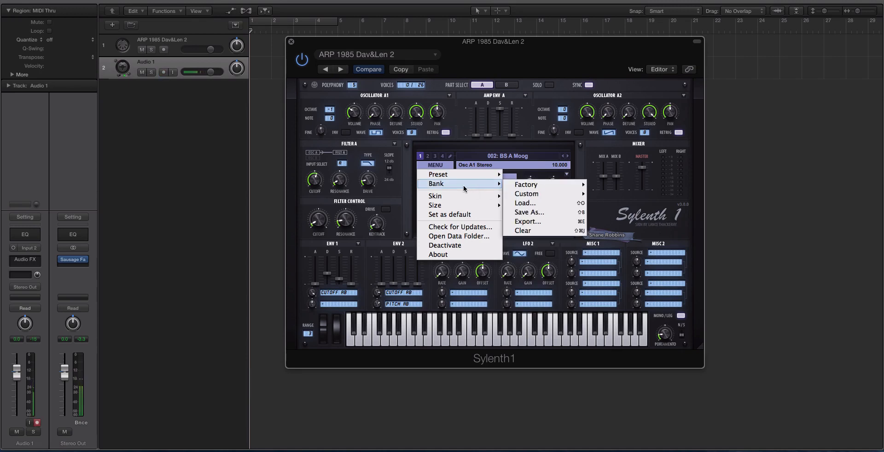
pyautogui.click(485, 255)
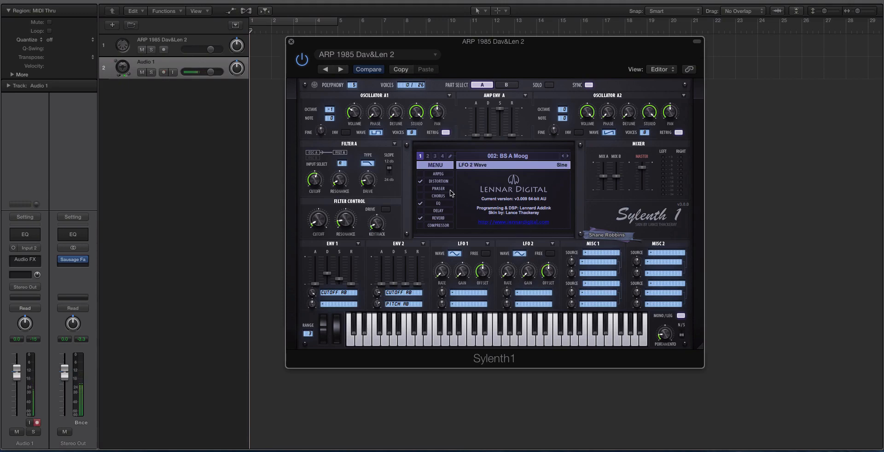
# Reset the patch to the Init preset and bring up the distortion settings
pyautogui.click(430, 167)
pyautogui.moveTo(438, 175)
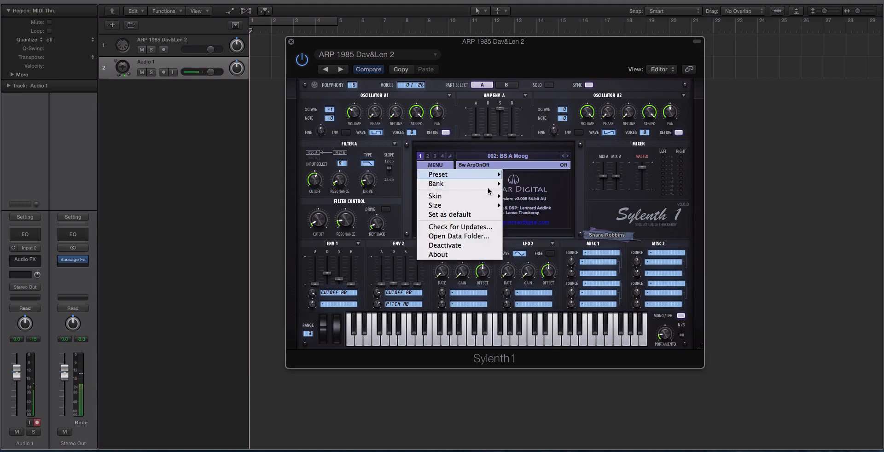
pyautogui.click(512, 180)
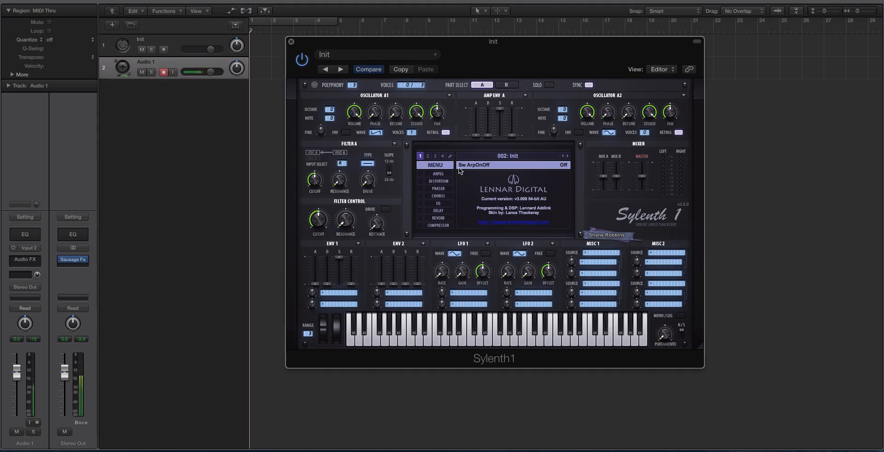
pyautogui.click(435, 174)
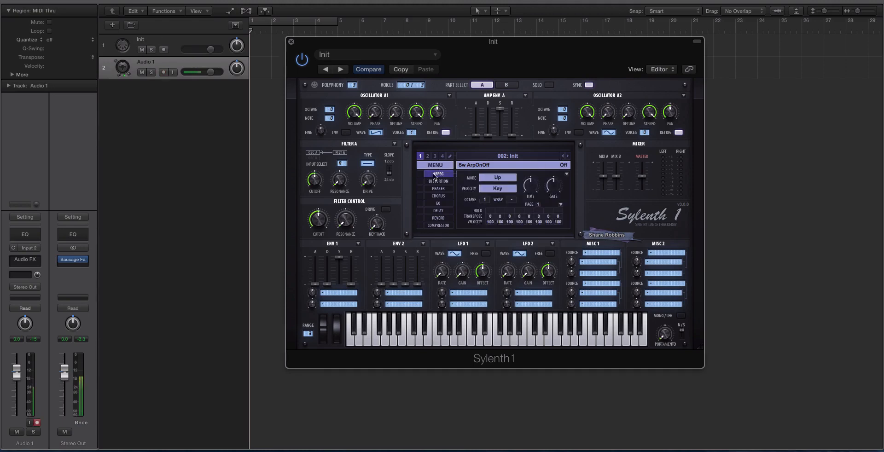
pyautogui.click(438, 182)
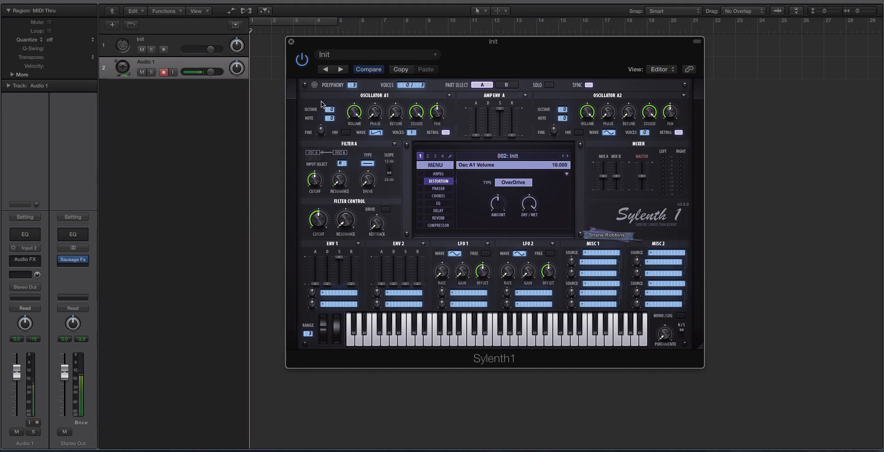
# Browse the Osc A1 and A2 waveform lists, keeping Saw and Sine
pyautogui.click(377, 133)
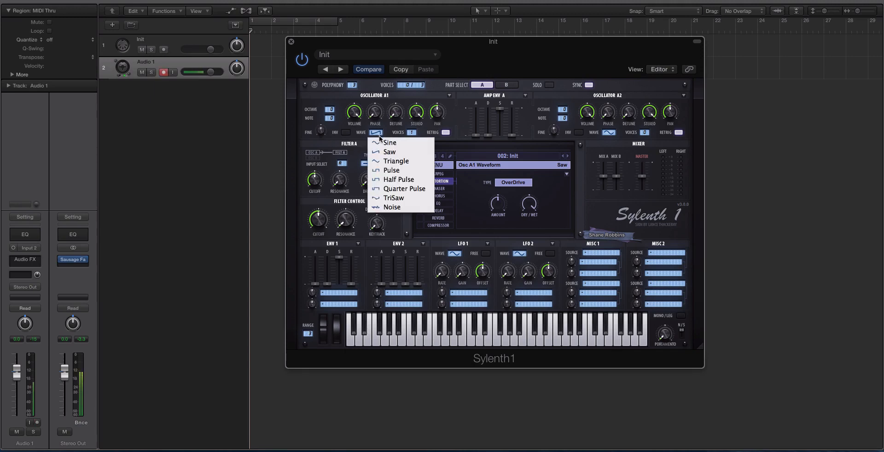
pyautogui.click(375, 133)
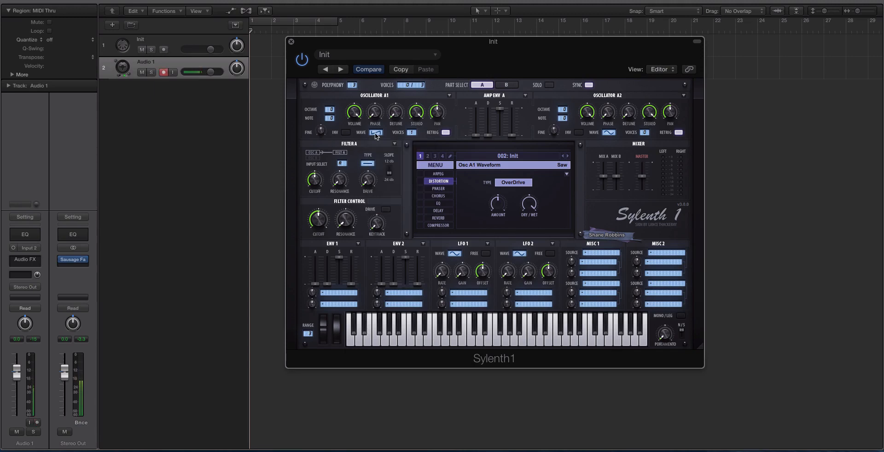
pyautogui.click(378, 131)
pyautogui.click(378, 131)
pyautogui.click(609, 132)
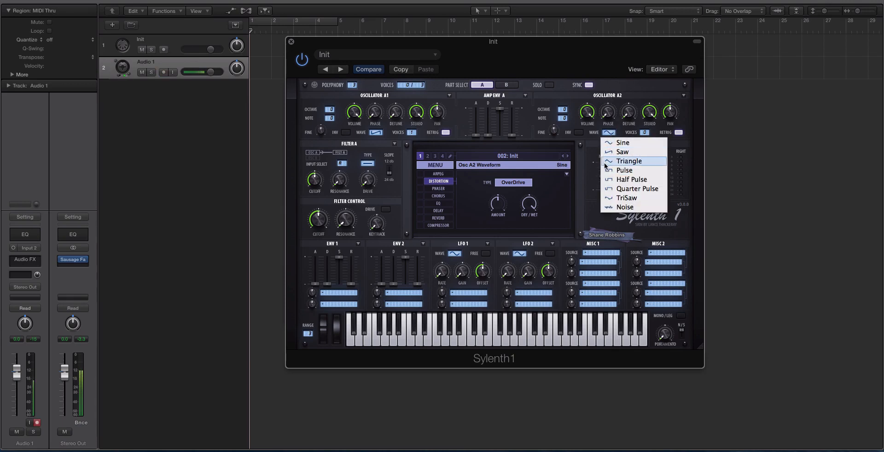
pyautogui.click(292, 124)
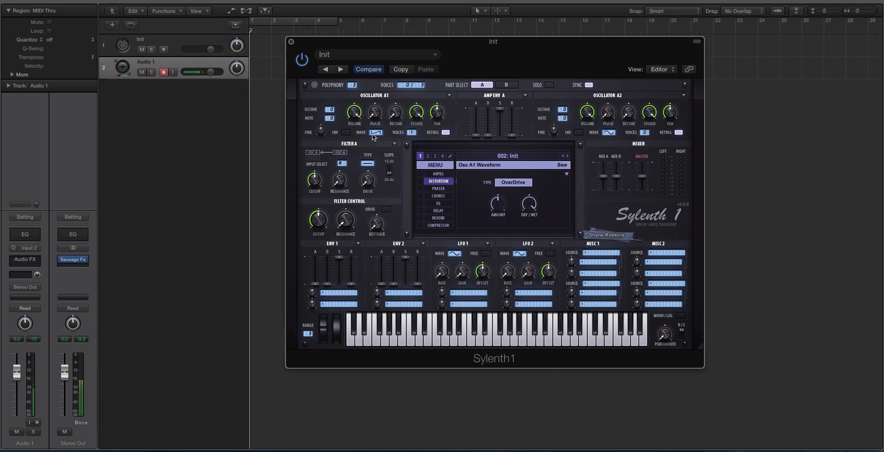
pyautogui.click(372, 134)
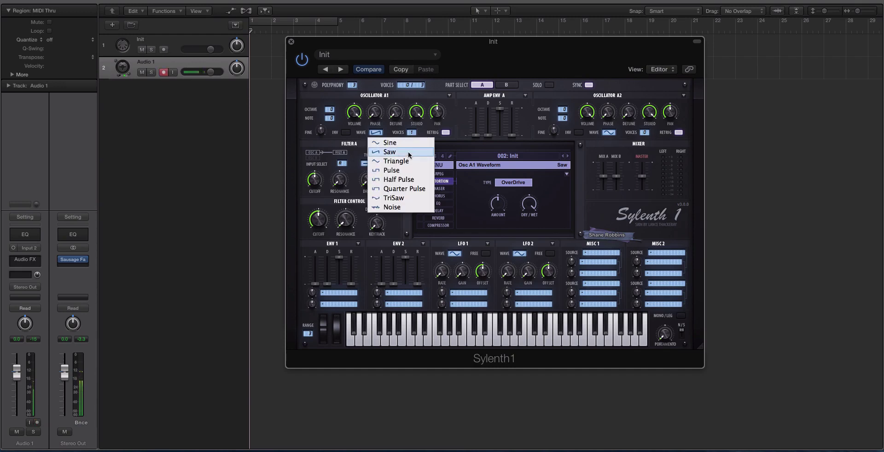
pyautogui.click(365, 129)
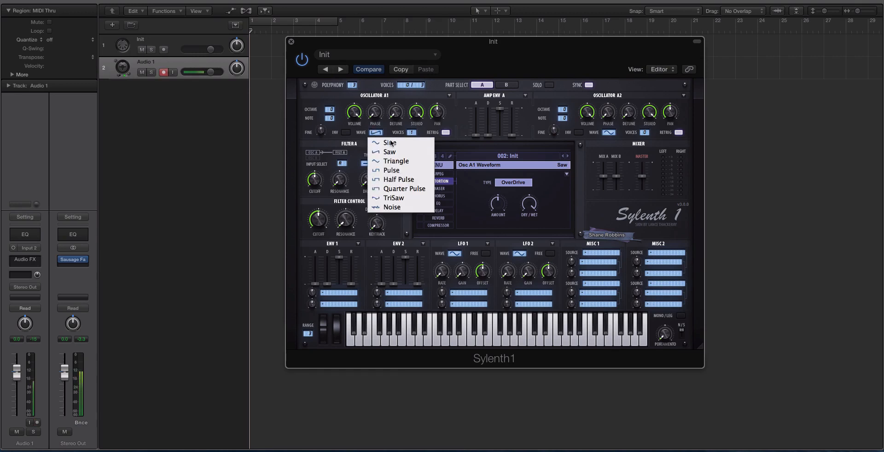
pyautogui.click(391, 143)
# Raise Oscillator A1's voice count to 7
pyautogui.click(412, 132)
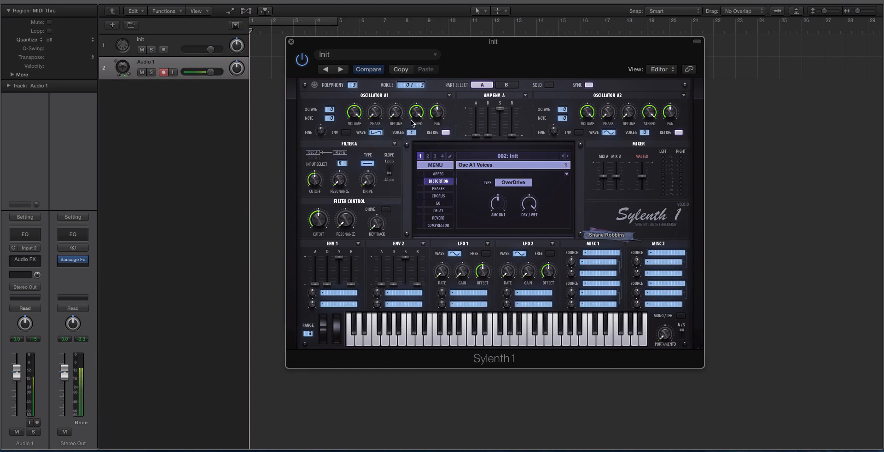
pyautogui.moveTo(413, 133); pyautogui.dragTo(413, 136)
pyautogui.moveTo(413, 132); pyautogui.dragTo(415, 122)
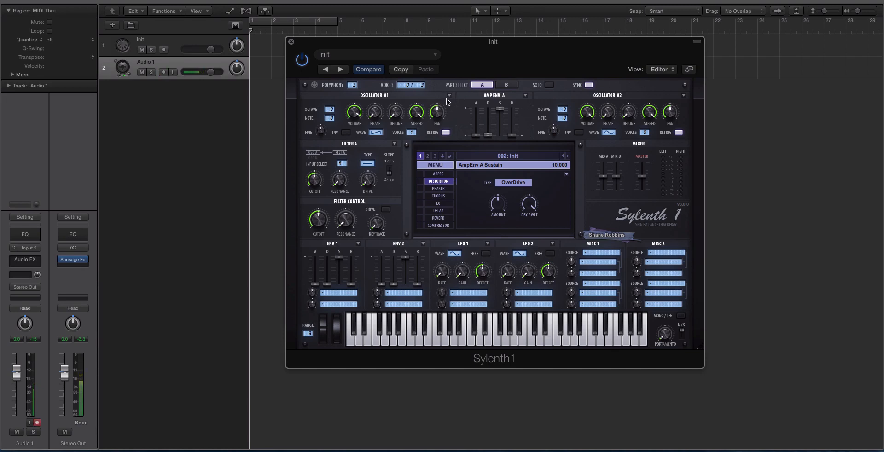
# Copy Oscillator A1's saw, 7-voice settings and paste them onto Oscillator A2
pyautogui.click(449, 95)
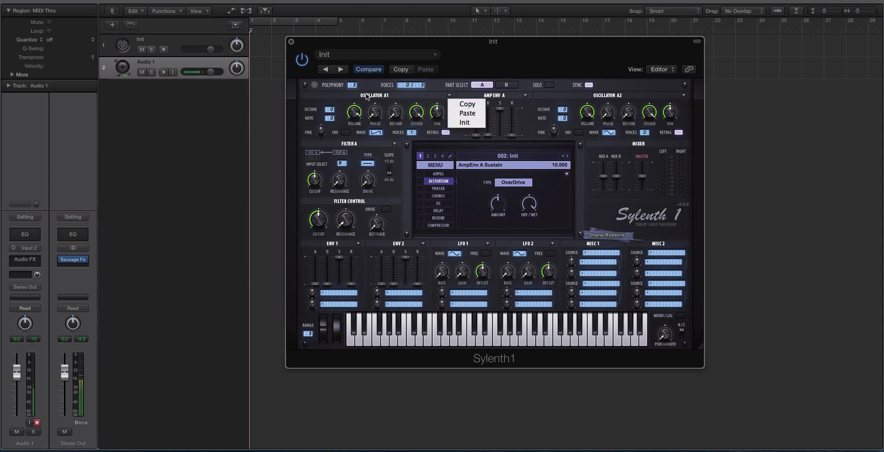
pyautogui.click(410, 132)
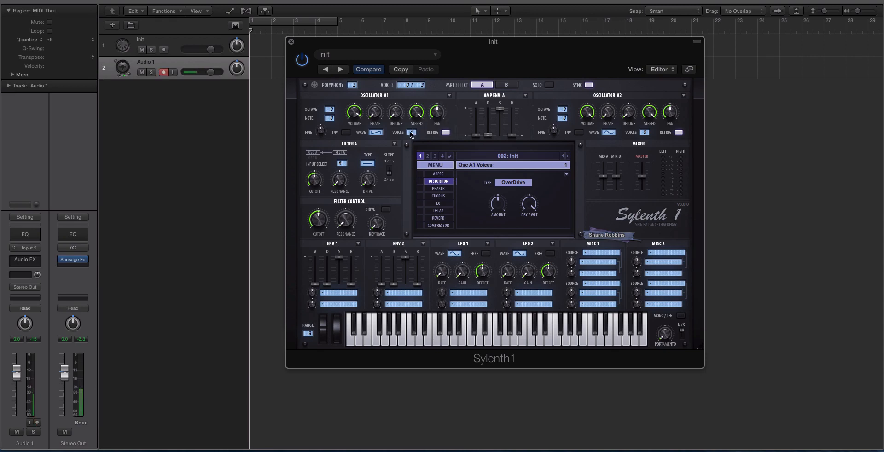
pyautogui.rightClick(449, 96)
pyautogui.click(557, 101)
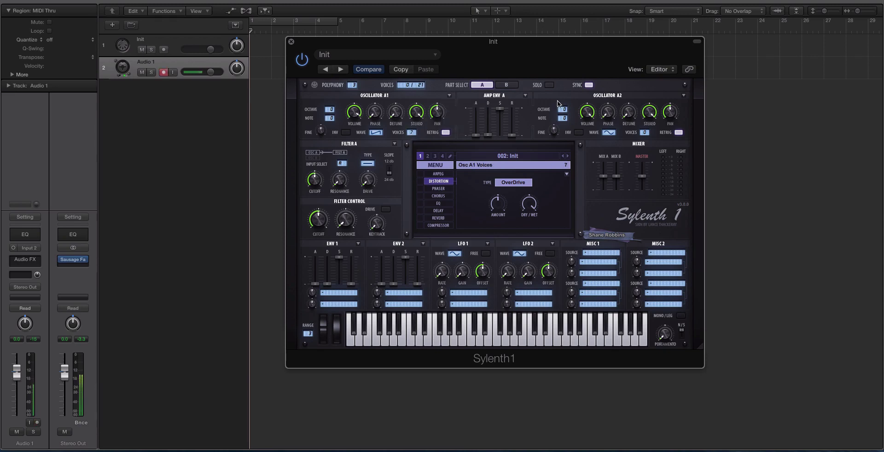
pyautogui.click(684, 97)
pyautogui.click(693, 114)
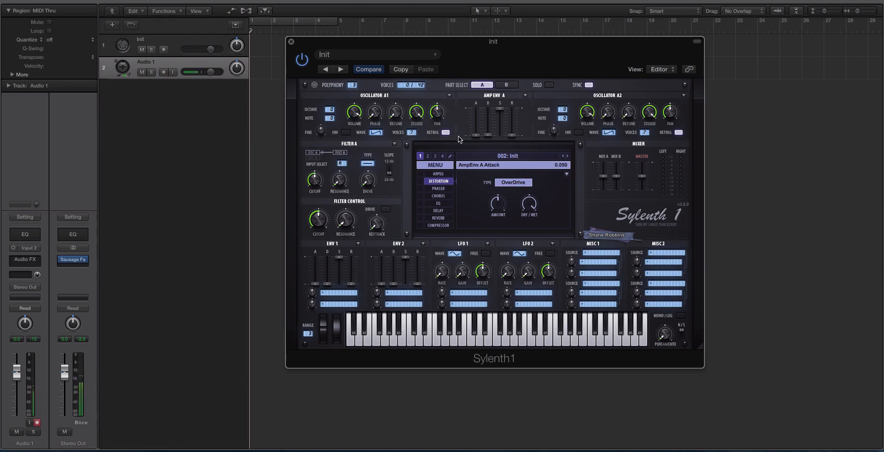
# Peek at the Amp Envelope A copy and reset options without choosing
pyautogui.click(527, 96)
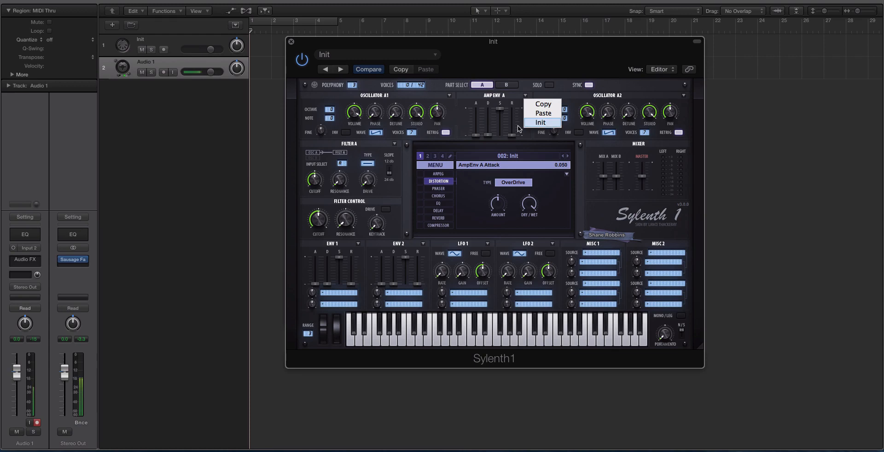
pyautogui.click(542, 106)
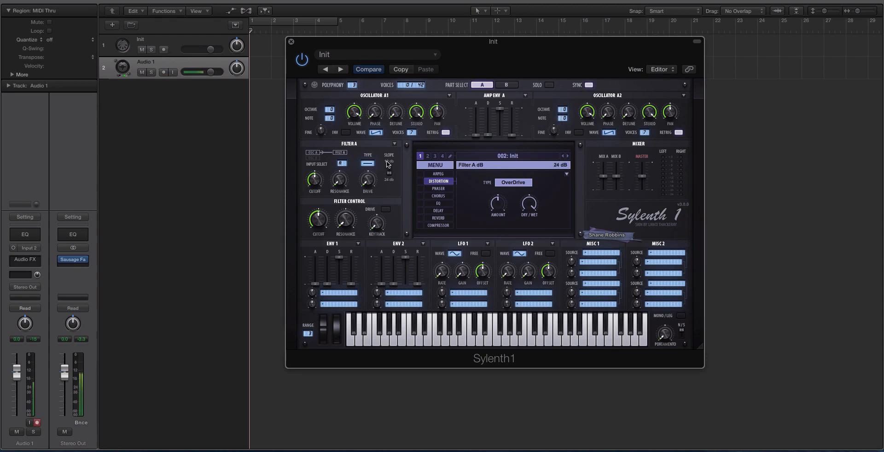
pyautogui.click(368, 164)
pyautogui.click(368, 166)
pyautogui.click(369, 164)
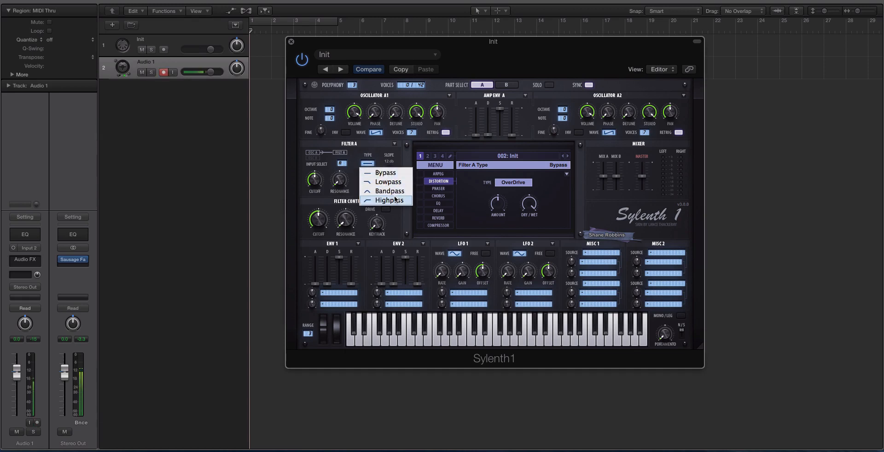
pyautogui.click(341, 164)
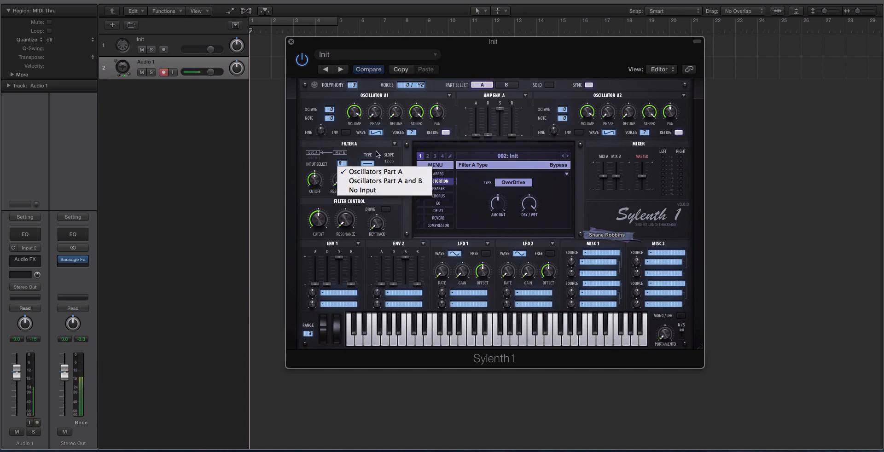
pyautogui.click(360, 149)
pyautogui.click(341, 164)
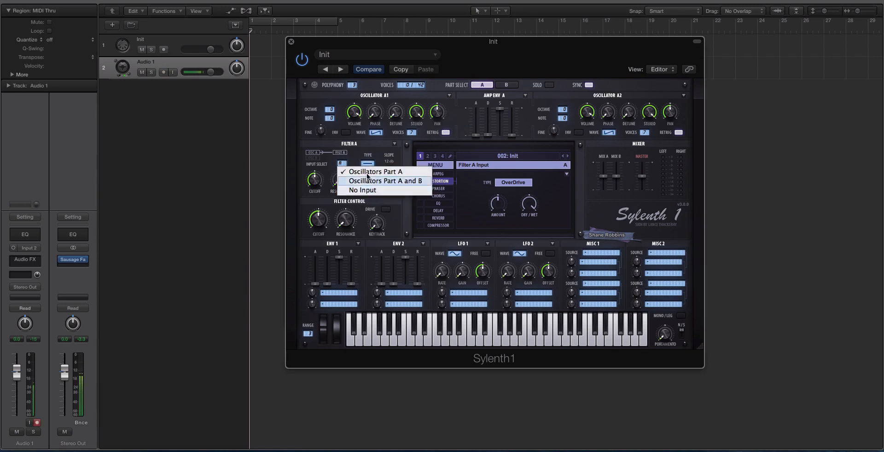
pyautogui.click(366, 172)
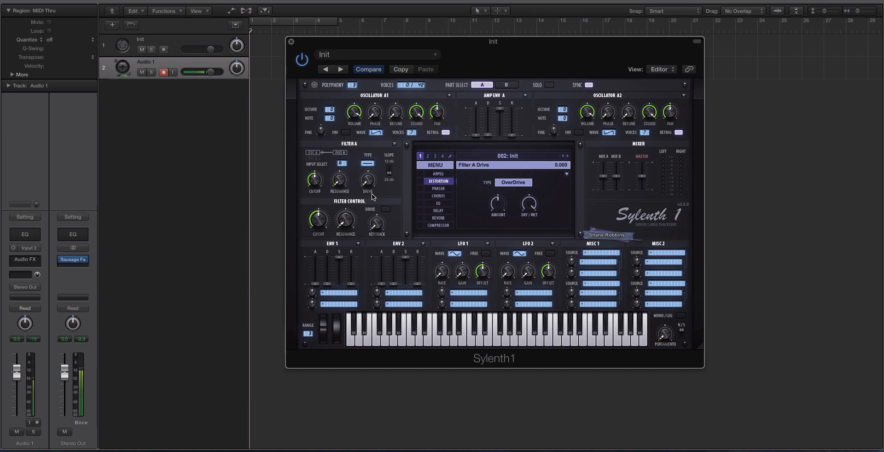
pyautogui.click(367, 164)
pyautogui.click(360, 148)
# Show Mod Envelope 1's destinations grouped into Oscillators, Filters and Misc, leaving the list open
pyautogui.click(342, 294)
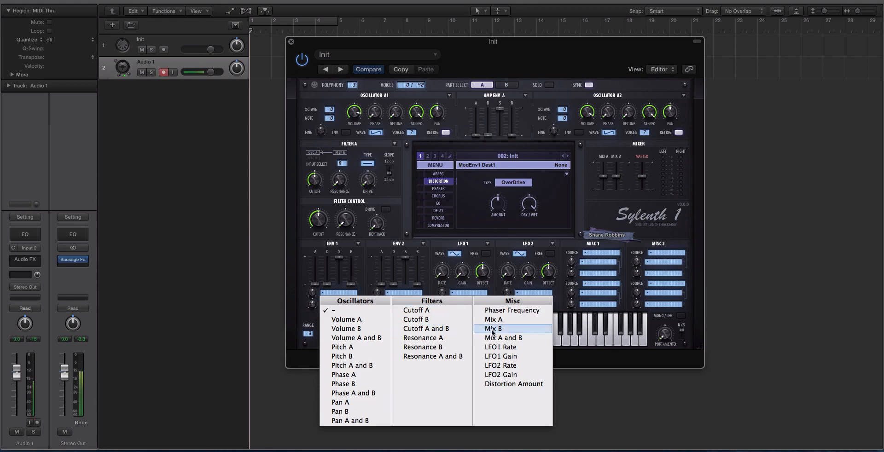
pyautogui.click(403, 280)
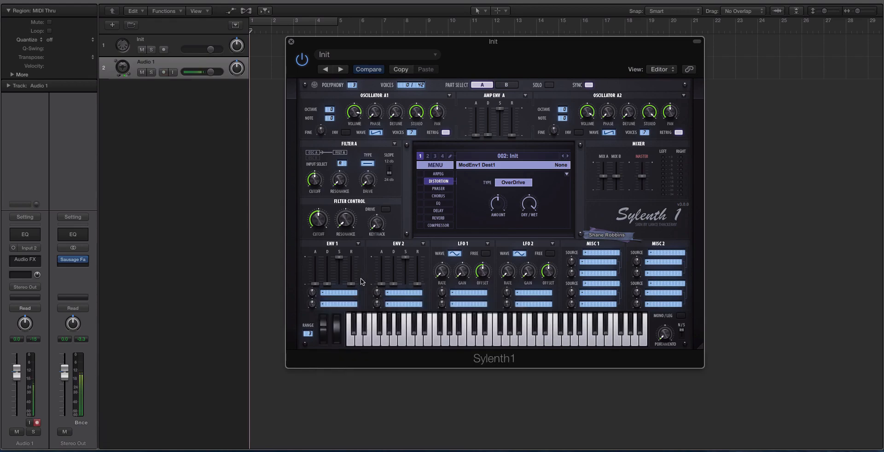
pyautogui.click(342, 291)
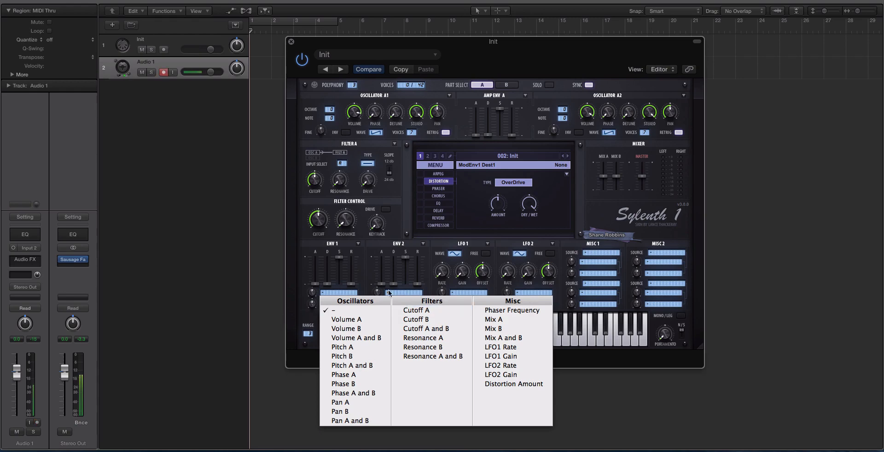
pyautogui.click(423, 311)
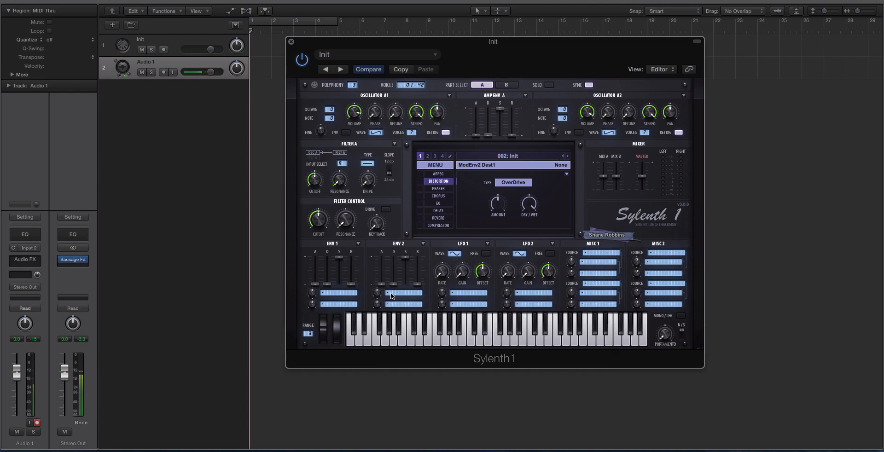
pyautogui.click(391, 293)
pyautogui.click(347, 293)
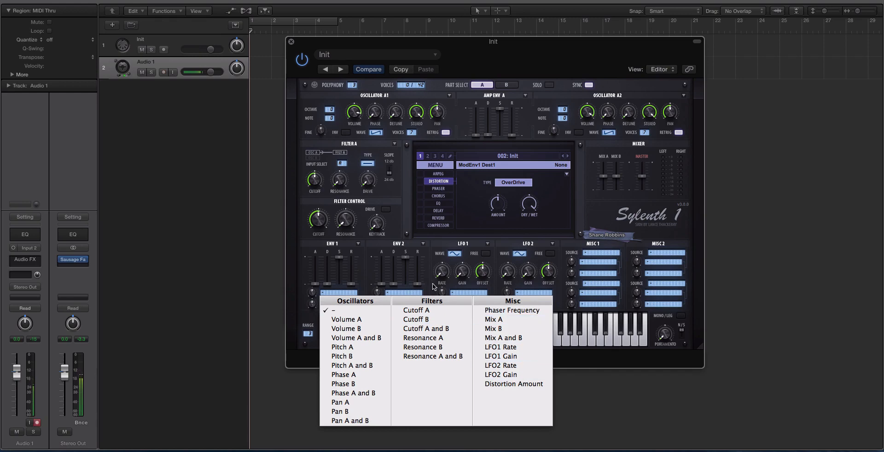
pyautogui.click(348, 293)
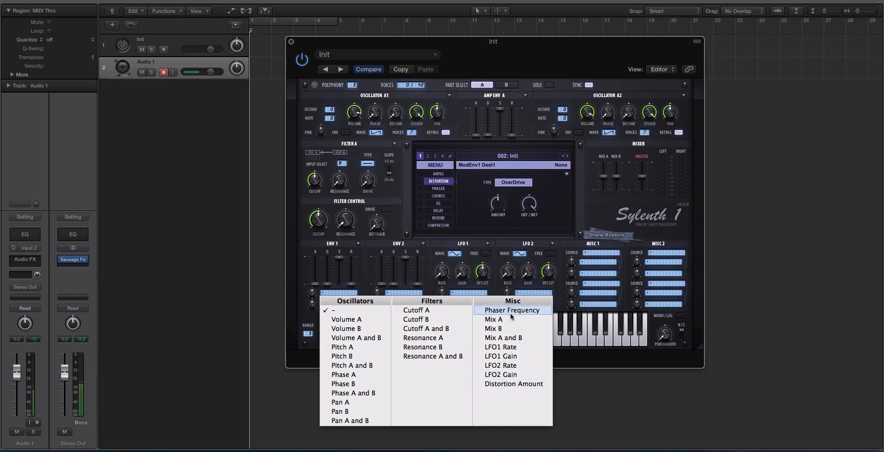
# Preview the LFO destination, LFO 1/2 waveform and Misc 1 source drop-downs unchanged
pyautogui.click(424, 267)
pyautogui.click(468, 292)
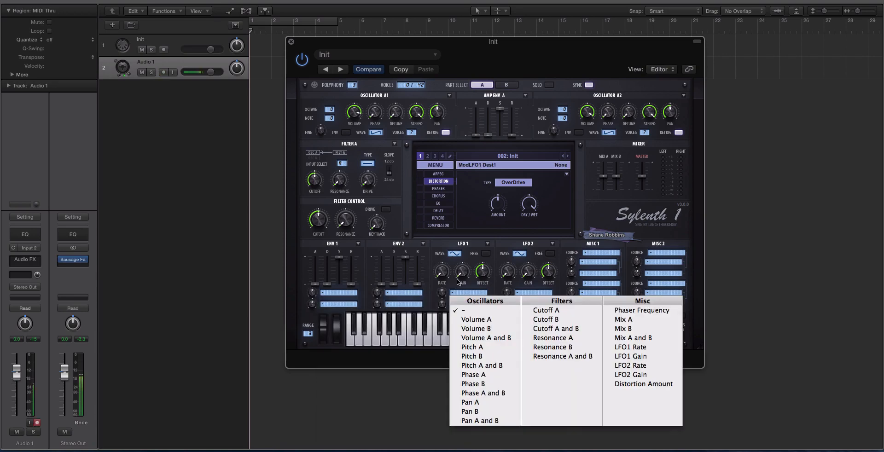
pyautogui.click(460, 296)
pyautogui.click(455, 255)
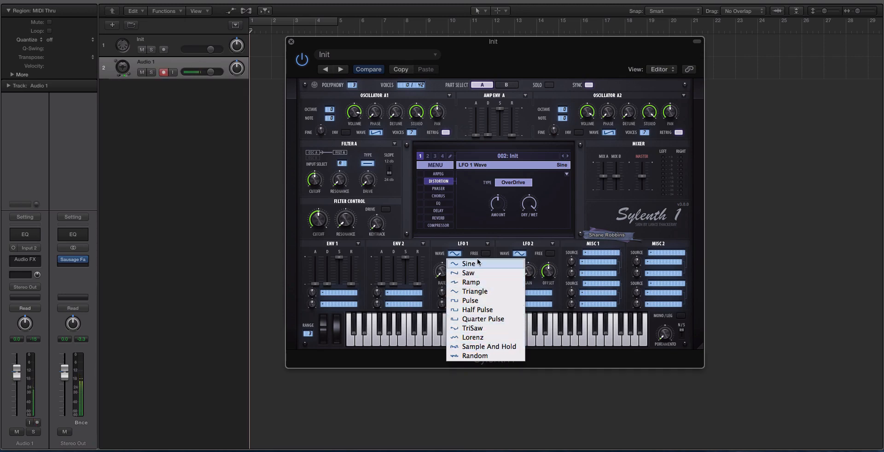
pyautogui.click(468, 264)
pyautogui.click(519, 253)
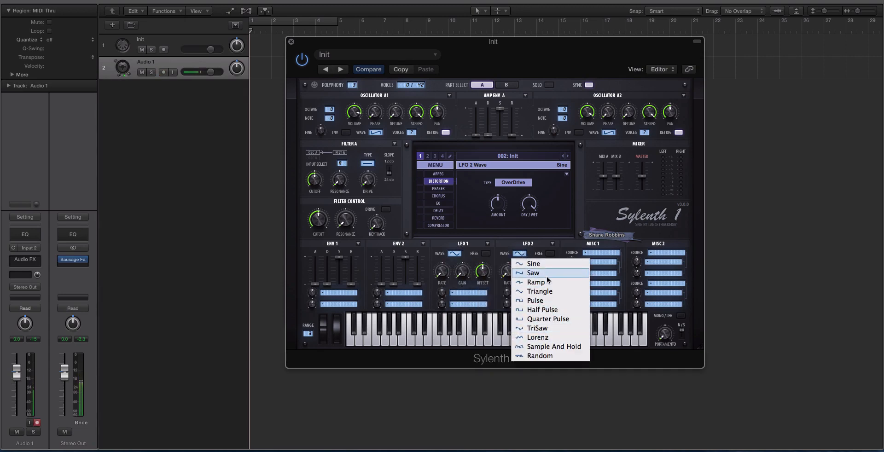
pyautogui.click(521, 264)
pyautogui.click(600, 262)
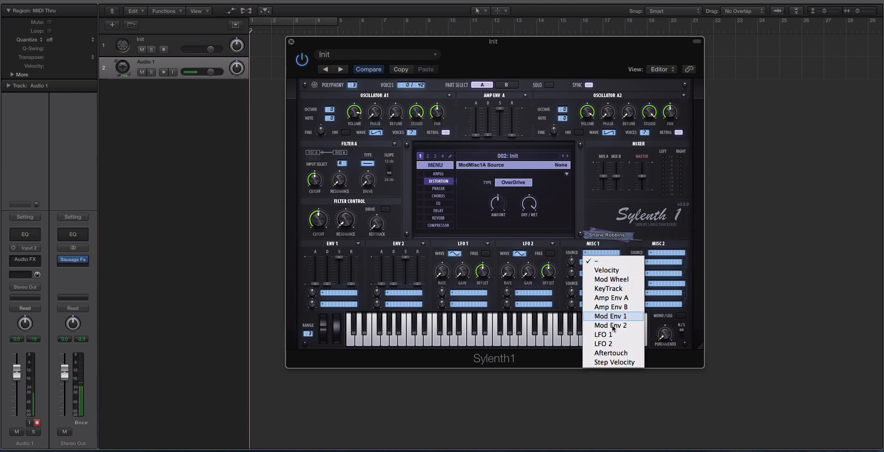
pyautogui.click(596, 274)
pyautogui.click(596, 274)
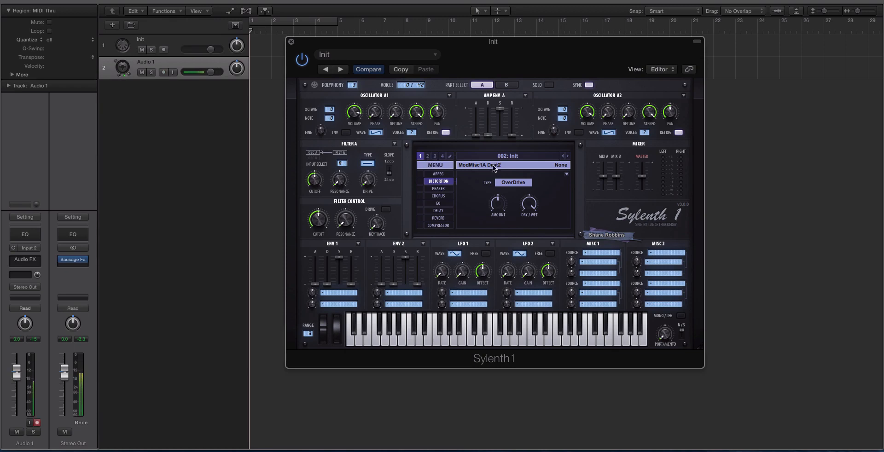
# Load a bank file from disk so 001 ECHO SOUND WORKS replaces Init, showing its preset list
pyautogui.click(436, 166)
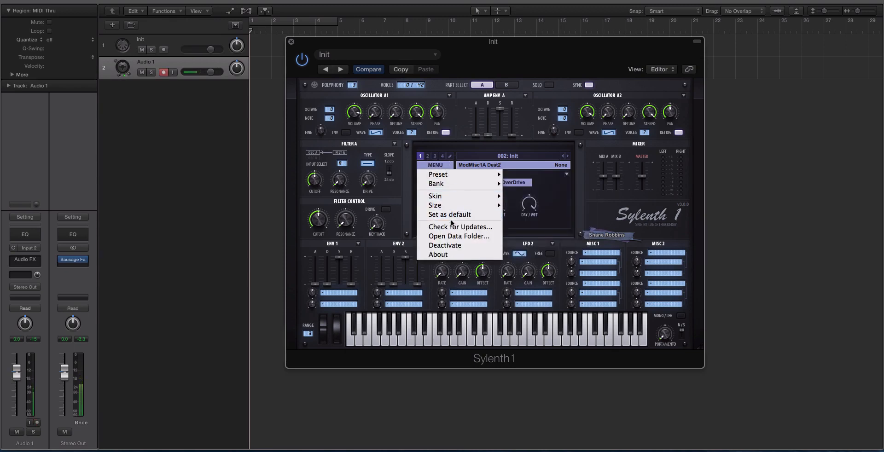
pyautogui.moveTo(458, 184)
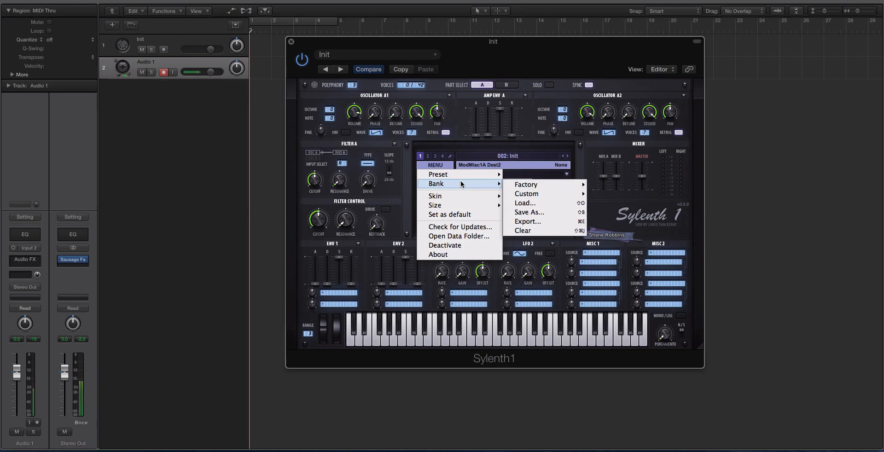
pyautogui.click(524, 204)
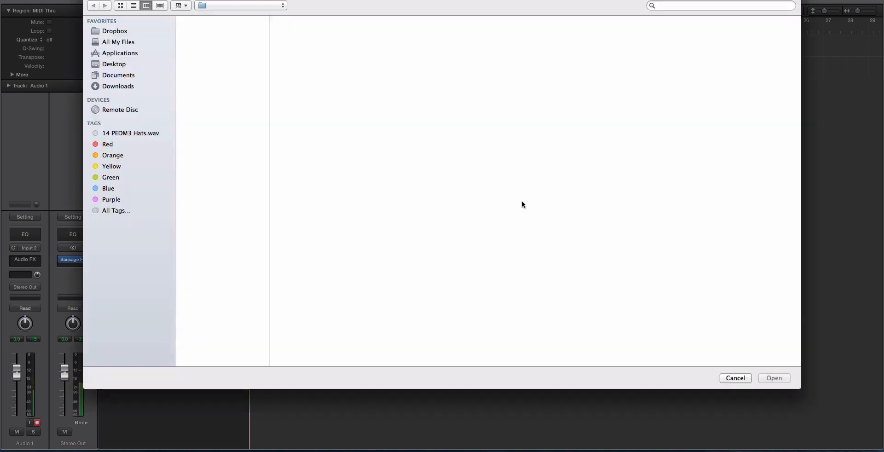
pyautogui.click(609, 44)
pyautogui.doubleClick(609, 44)
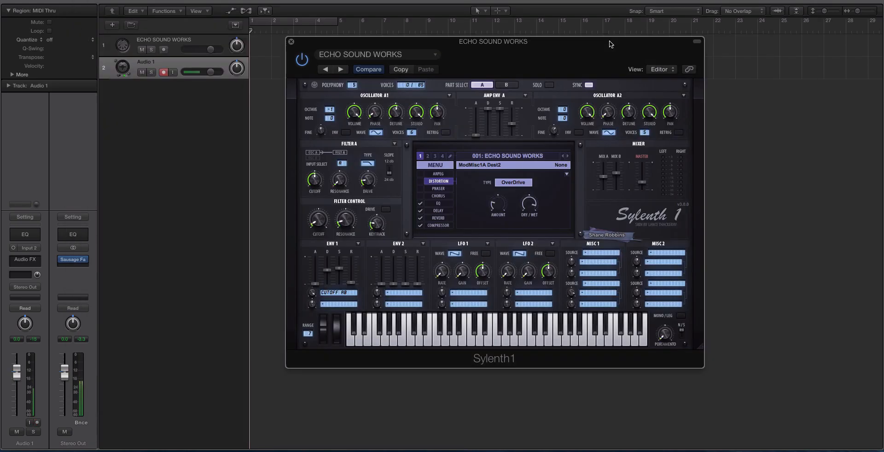
pyautogui.click(504, 157)
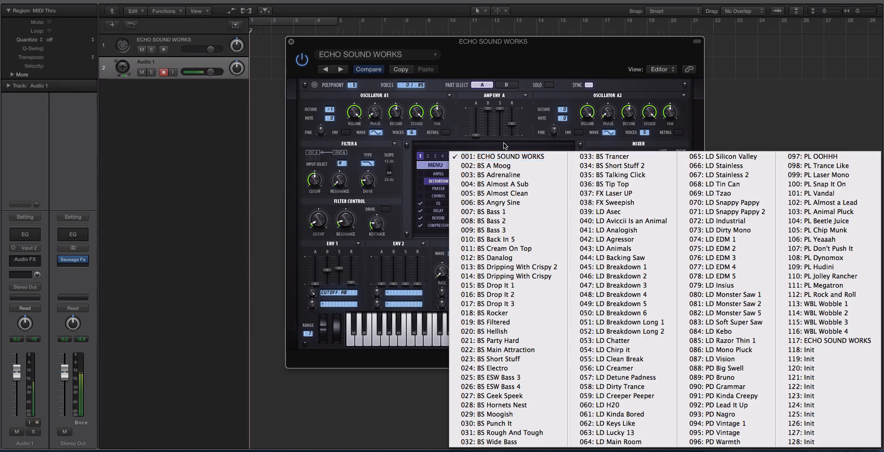
# Reposition the plugin window and load preset 101: PL Vandal from the grid view
pyautogui.click(505, 158)
pyautogui.moveTo(427, 48); pyautogui.dragTo(385, 16)
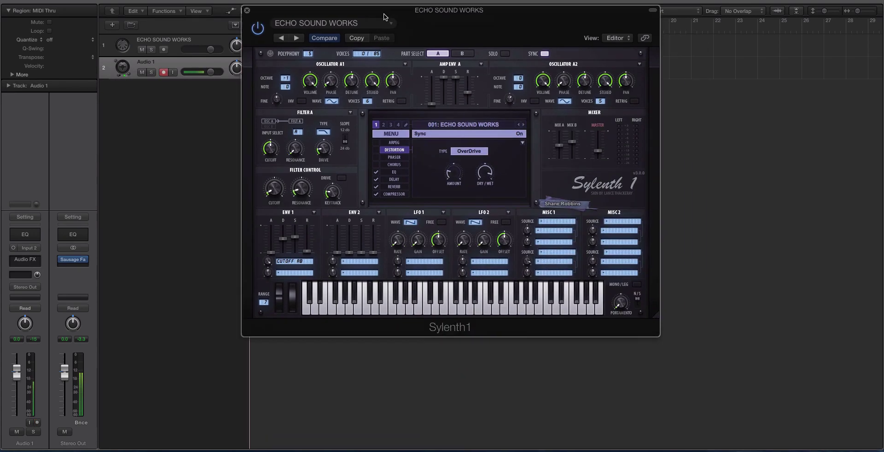
pyautogui.click(463, 124)
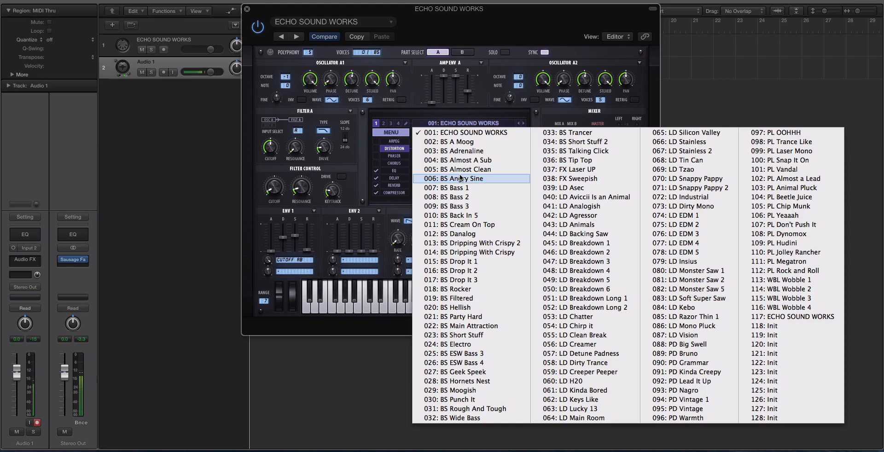
pyautogui.click(408, 105)
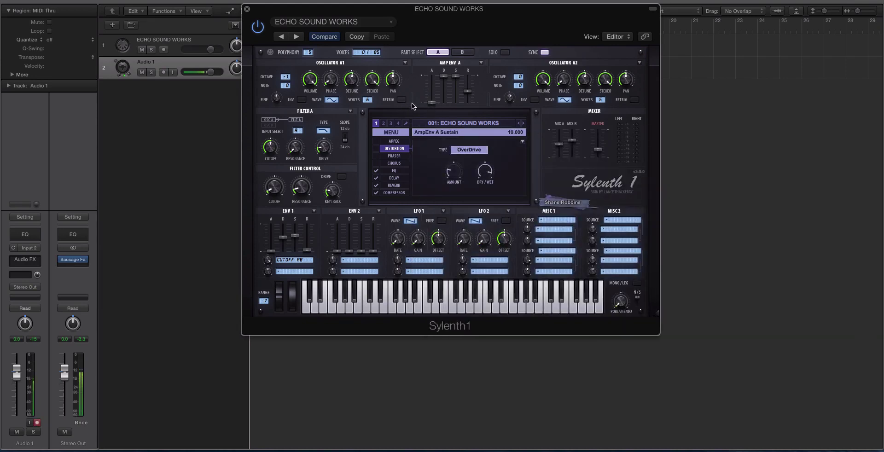
pyautogui.click(431, 124)
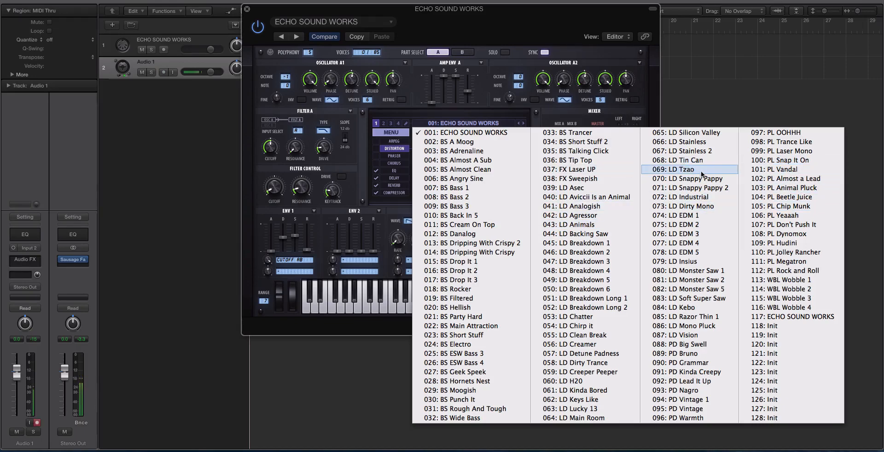
pyautogui.click(773, 170)
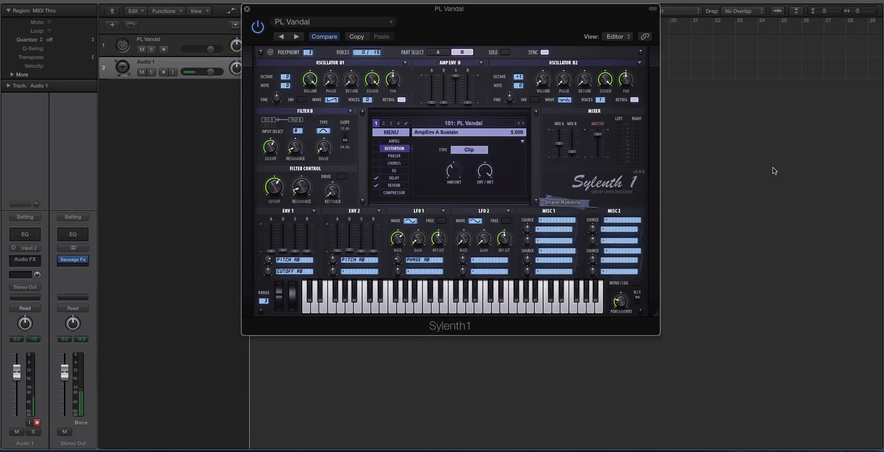
# Load preset 002: BS A Moog from the grid, then browse and dismiss the grid again
pyautogui.click(192, 41)
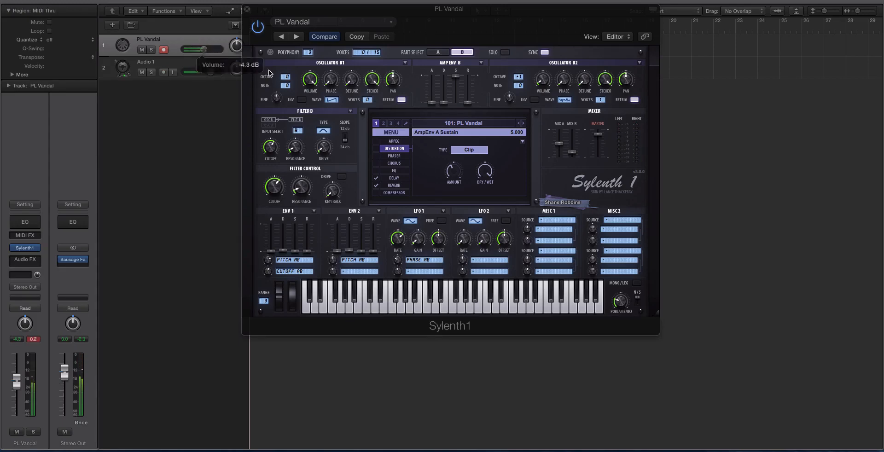
pyautogui.click(472, 124)
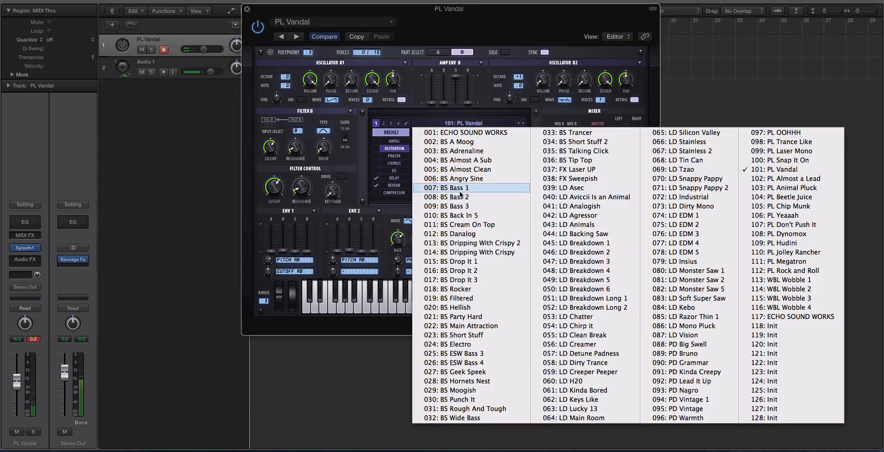
pyautogui.click(463, 143)
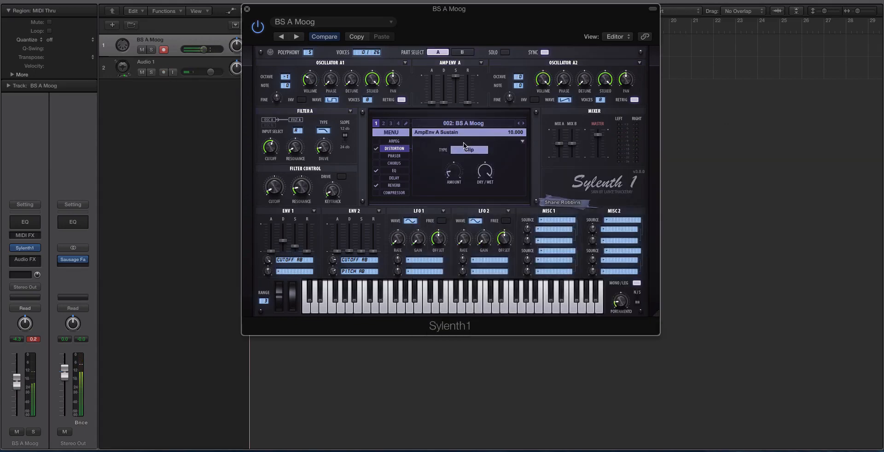
pyautogui.click(459, 124)
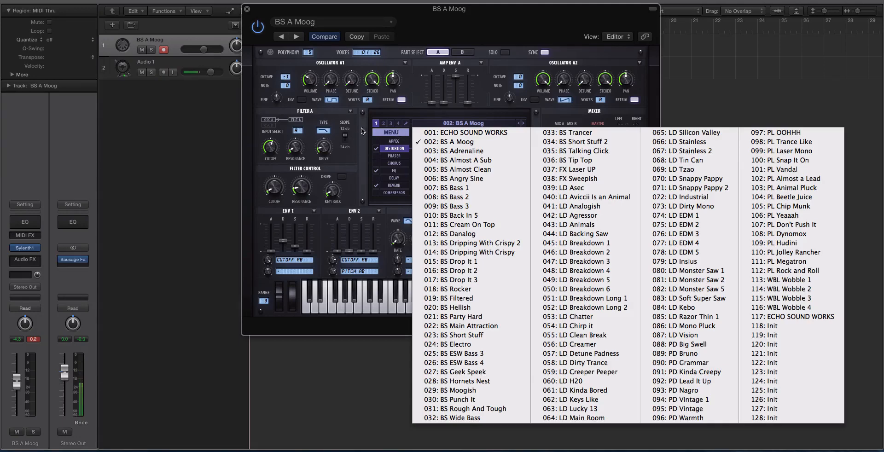
pyautogui.click(345, 157)
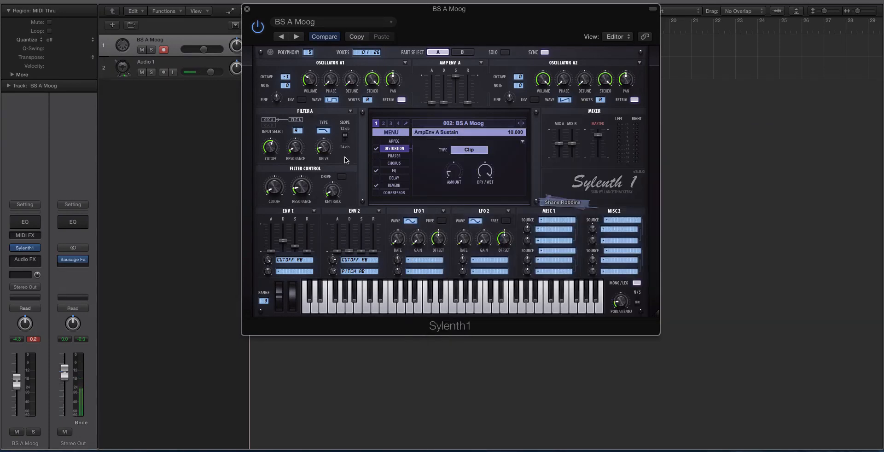